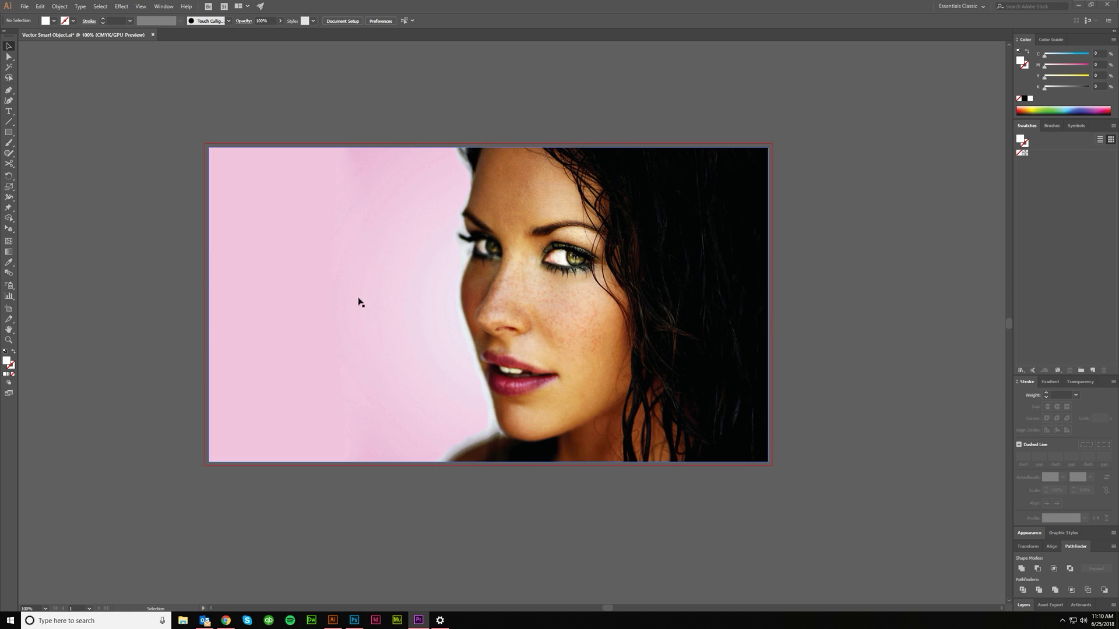
Step: Draw a white square over the face and rotate it 45° into a diamond, redoing the first rotation
{"action": "left_click", "coordinate": [9, 133]}
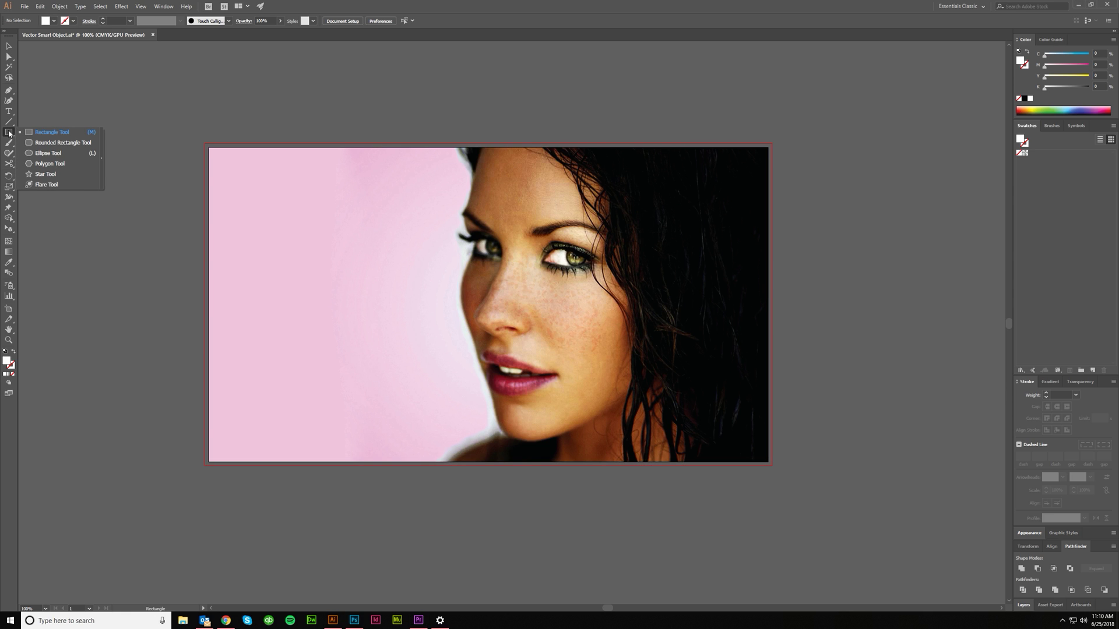
{"action": "left_click", "coordinate": [59, 134]}
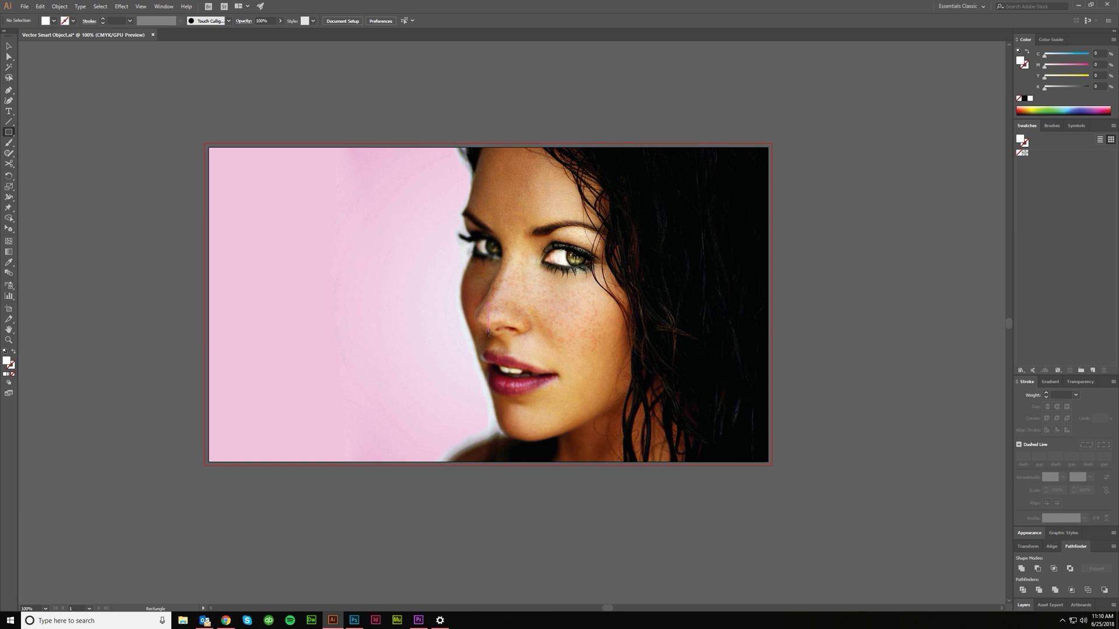
{"action": "left_click_drag", "start_coordinate": [404, 190], "coordinate": [614, 343]}
{"action": "key", "text": "v"}
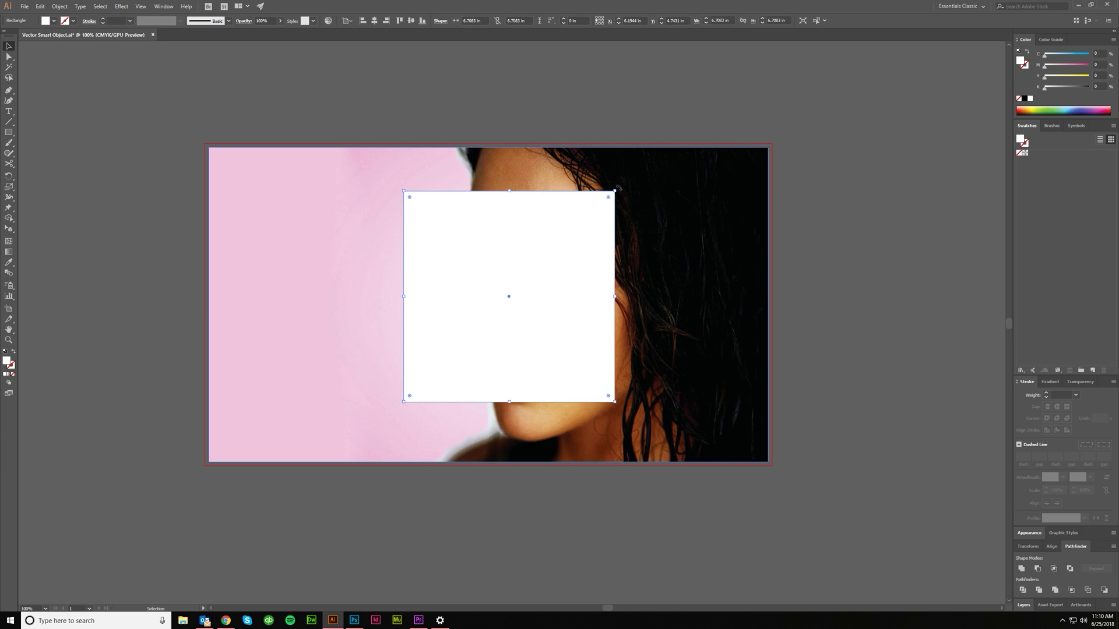
{"action": "left_click_drag", "start_coordinate": [619, 185], "coordinate": [680, 265]}
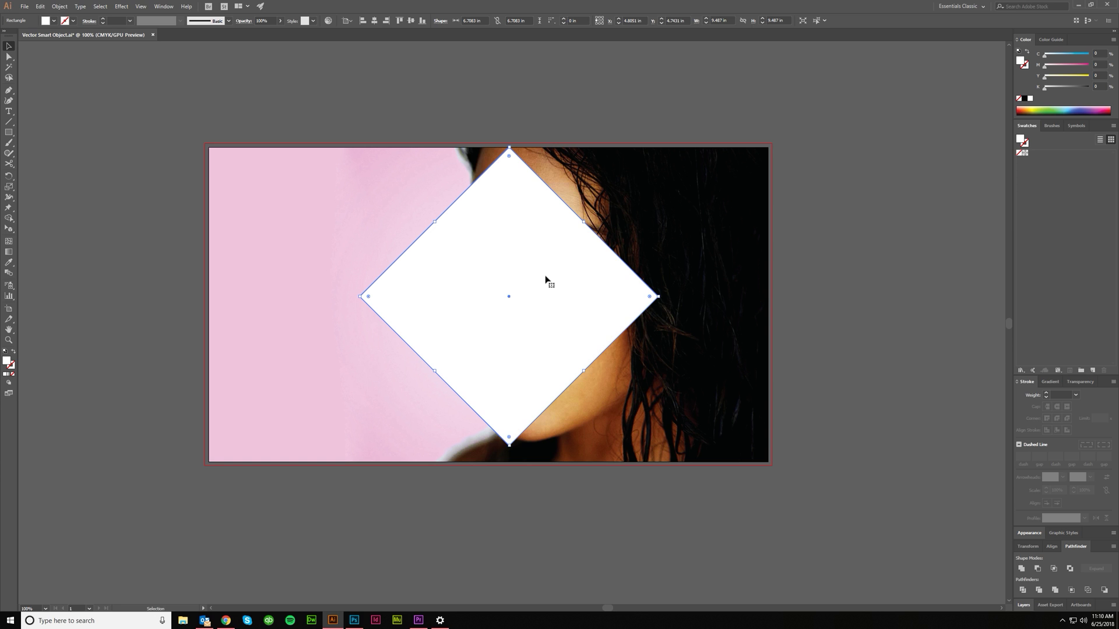
{"action": "key", "text": "ctrl+z"}
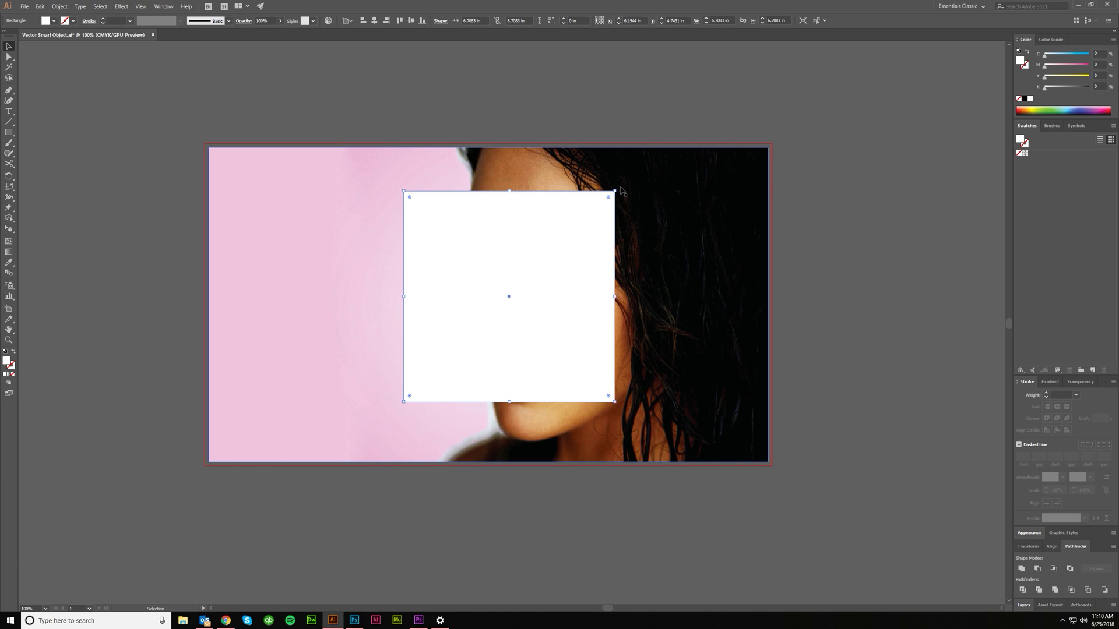
{"action": "left_click_drag", "start_coordinate": [616, 186], "coordinate": [657, 273]}
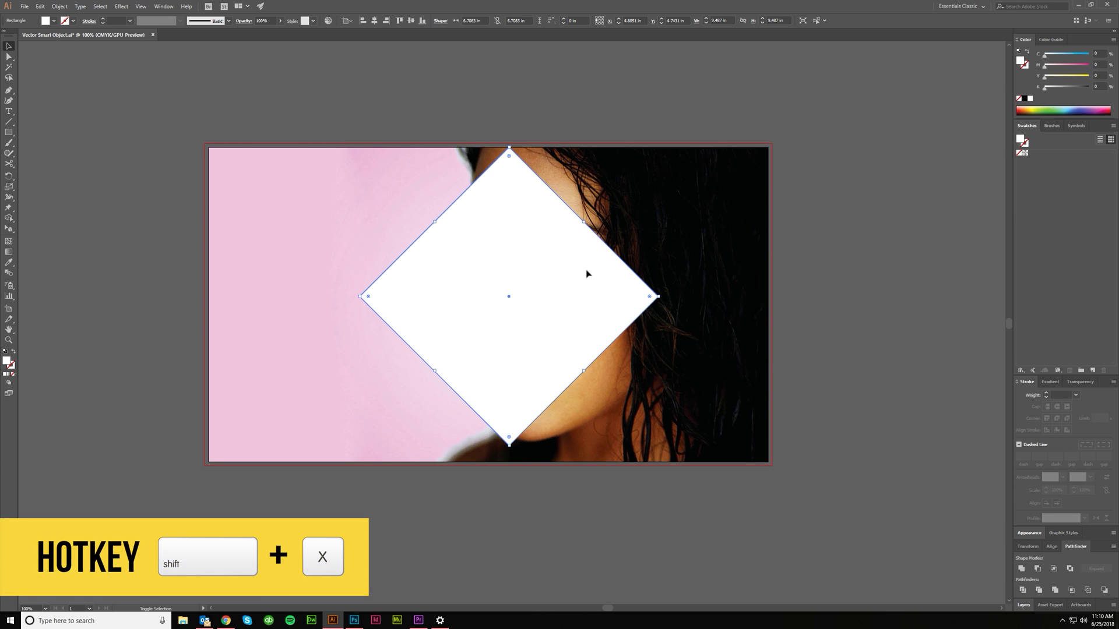
Step: Swap the diamond to a white outline with no fill and nudge it into place over the face
{"action": "key", "text": "shift+x"}
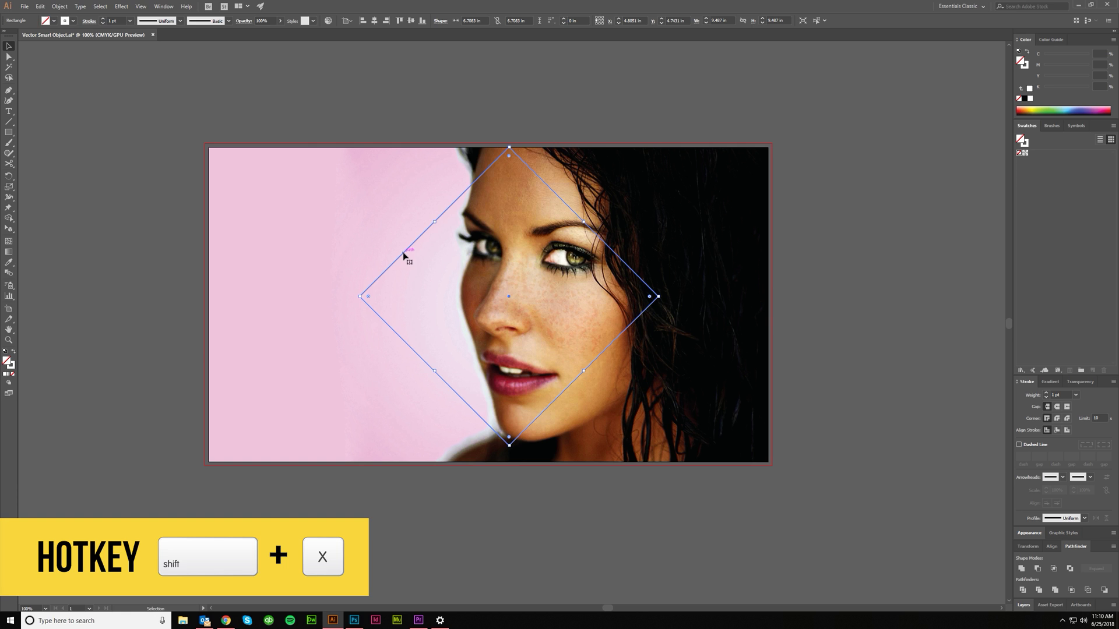
{"action": "mouse_move", "coordinate": [511, 445]}
{"action": "left_mouse_down"}
{"action": "mouse_move", "coordinate": [529, 453]}
{"action": "mouse_move", "coordinate": [613, 380]}
{"action": "left_mouse_up"}
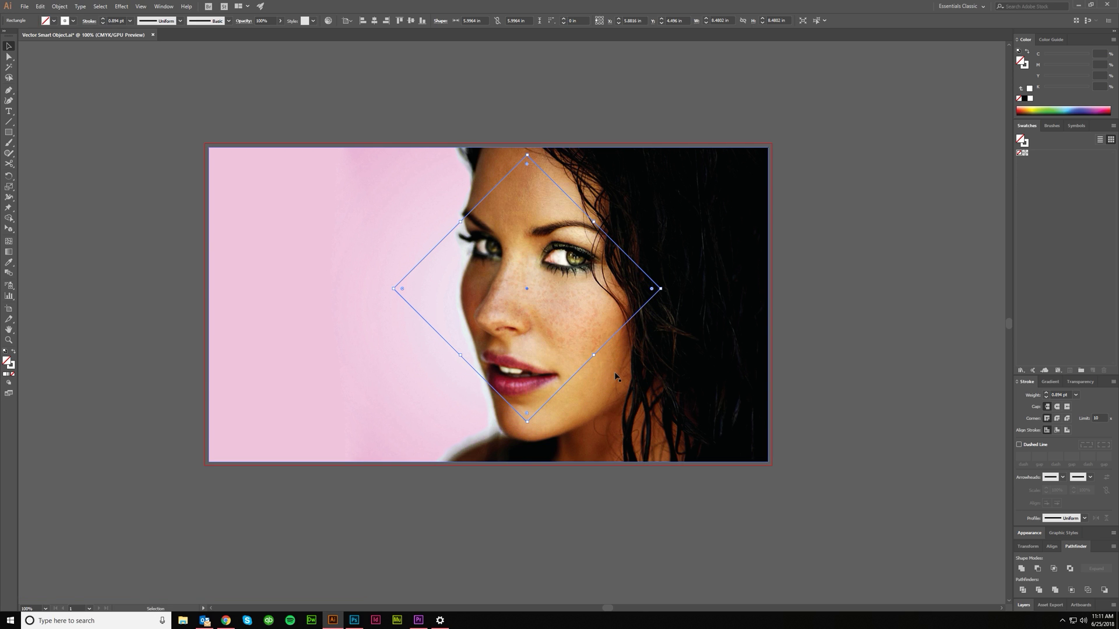
{"action": "key", "text": "Left"}
{"action": "key", "text": "Left"}
{"action": "key", "text": "Left"}
{"action": "key", "text": "Left"}
{"action": "key", "text": "Left"}
{"action": "key", "text": "Left"}
{"action": "key", "text": "Left"}
{"action": "key", "text": "Left"}
{"action": "key", "text": "Left"}
{"action": "key", "text": "Left"}
{"action": "key", "text": "Left"}
{"action": "key", "text": "Left"}
{"action": "key", "text": "Left"}
{"action": "key", "text": "Left"}
{"action": "key", "text": "Left"}
{"action": "key", "text": "Left"}
{"action": "key", "text": "Left"}
{"action": "key", "text": "Left"}
{"action": "key", "text": "Left"}
{"action": "key", "text": "Left"}
{"action": "key", "text": "Down"}
{"action": "key", "text": "Down"}
{"action": "key", "text": "Down"}
{"action": "key", "text": "Down"}
{"action": "key", "text": "Down"}
{"action": "key", "text": "Down"}
{"action": "key", "text": "Down"}
{"action": "key", "text": "Down"}
{"action": "key", "text": "Down"}
{"action": "key", "text": "Down"}
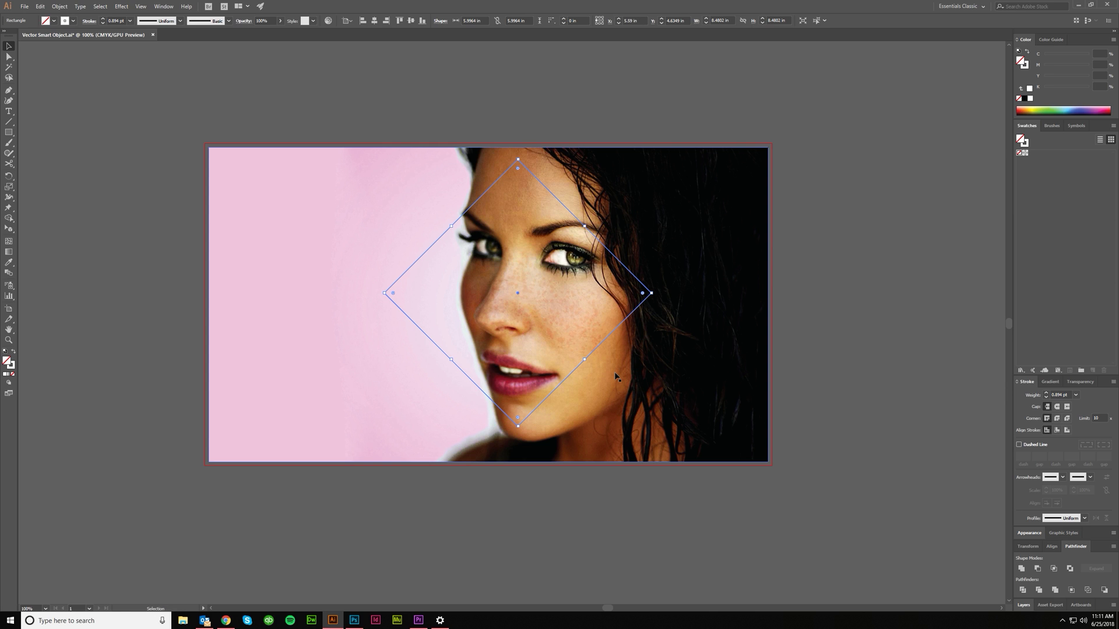
{"action": "key", "text": "Right"}
{"action": "key", "text": "Right"}
{"action": "key", "text": "Right"}
{"action": "key", "text": "Right"}
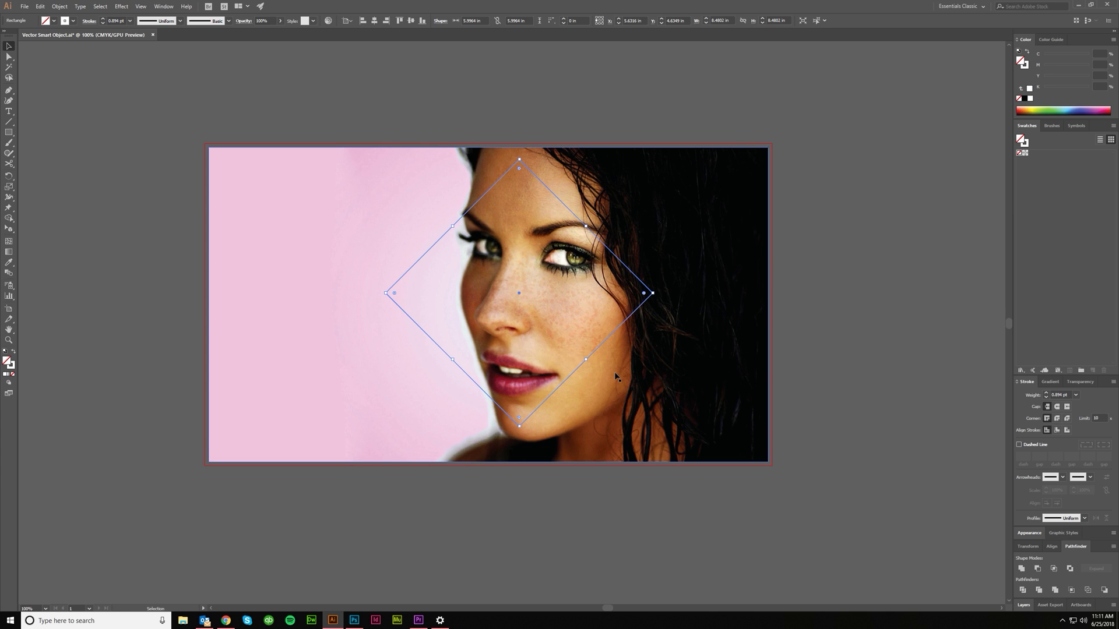
{"action": "left_click", "coordinate": [581, 357]}
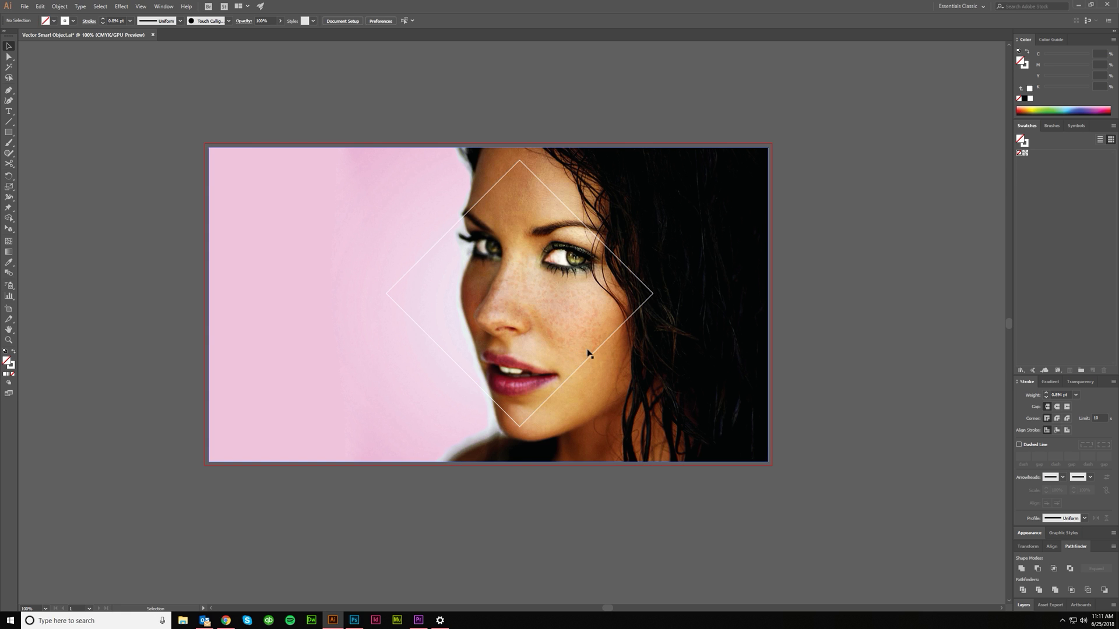
{"action": "left_click", "coordinate": [591, 356]}
Step: Restore the diamond's solid white fill, then try clipping the photo to it and undo that
{"action": "key", "text": "shift+x"}
{"action": "left_click", "coordinate": [829, 346]}
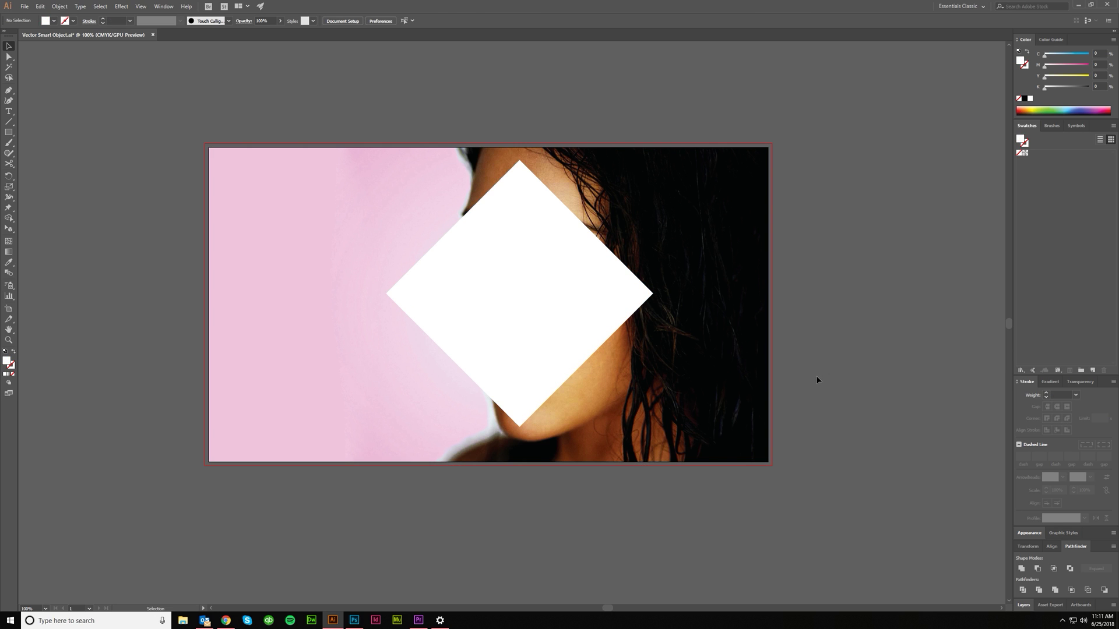
{"action": "left_click_drag", "start_coordinate": [817, 380], "coordinate": [269, 192]}
{"action": "right_click", "coordinate": [466, 274]}
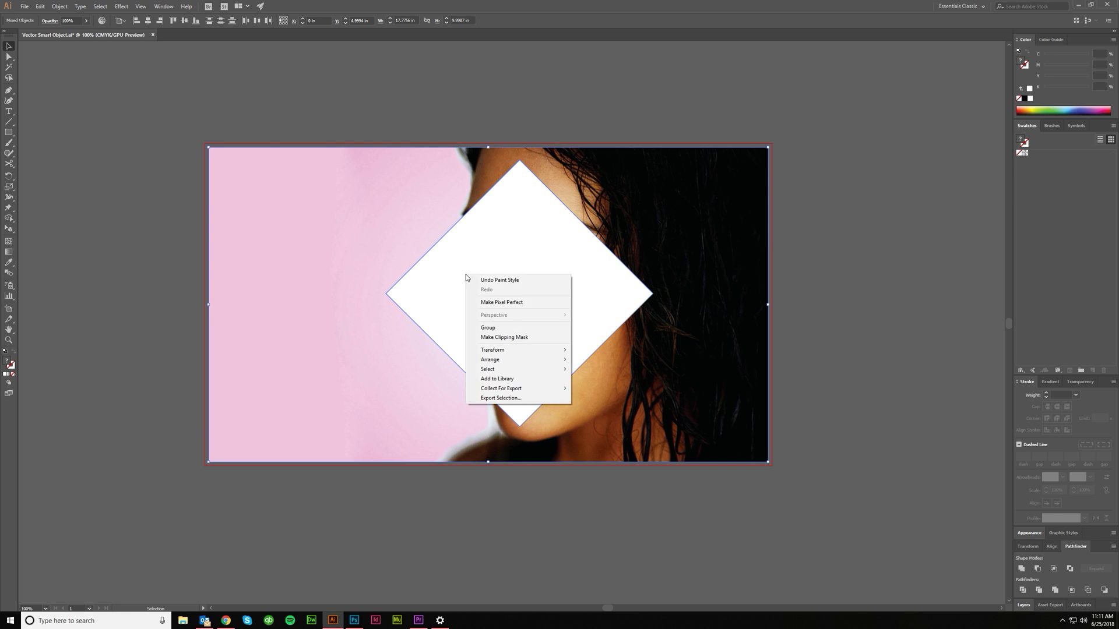
{"action": "left_click", "coordinate": [502, 338]}
{"action": "left_click", "coordinate": [826, 340]}
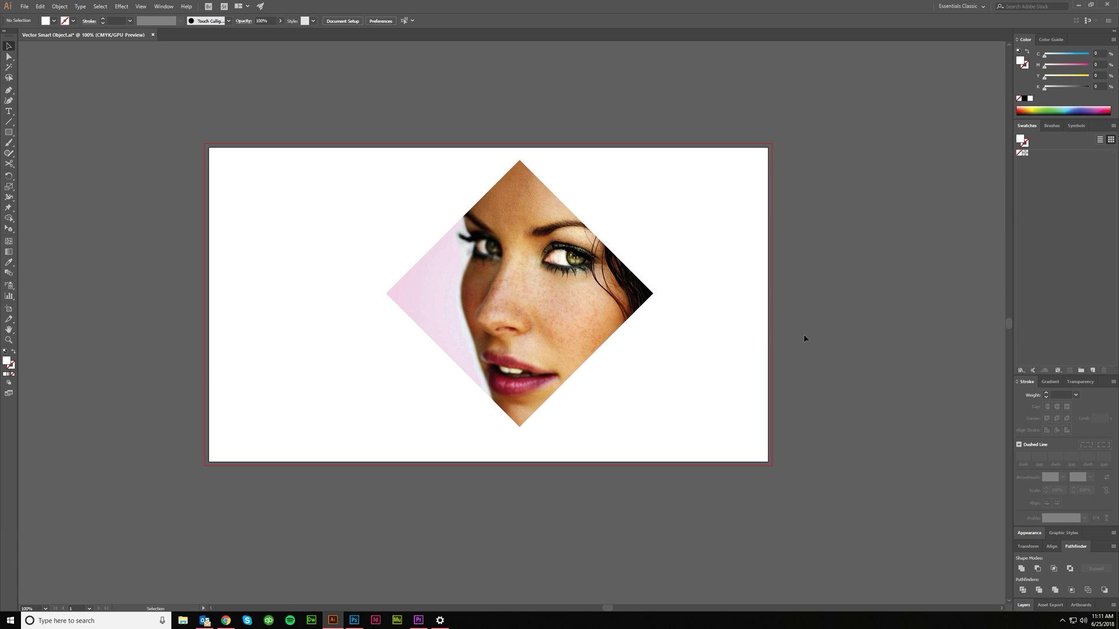
{"action": "key", "text": "ctrl+z"}
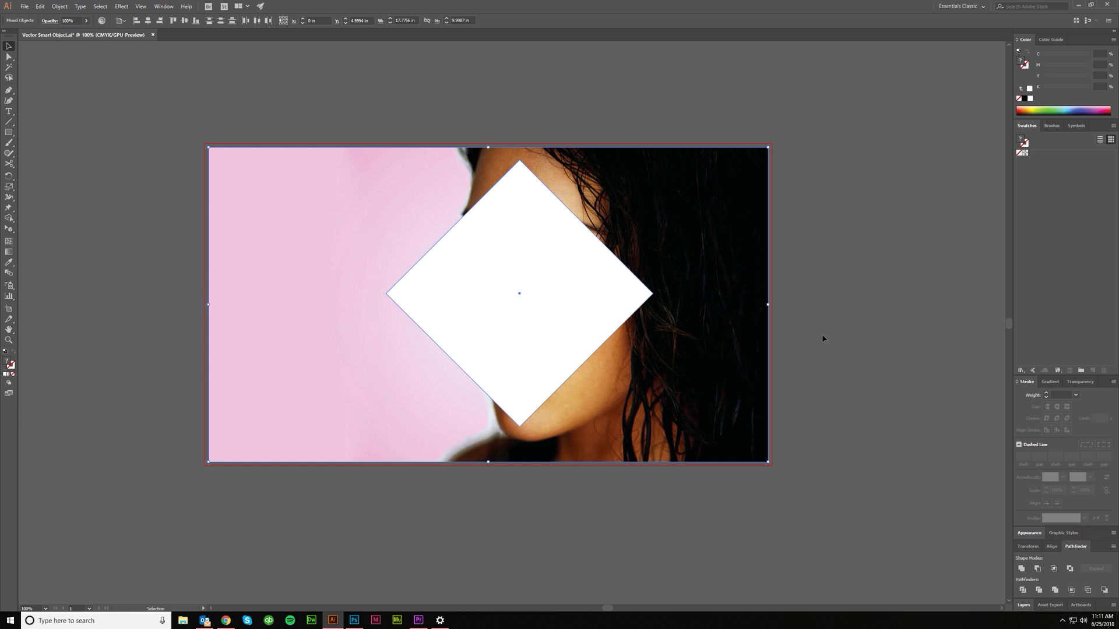
{"action": "left_click", "coordinate": [816, 335]}
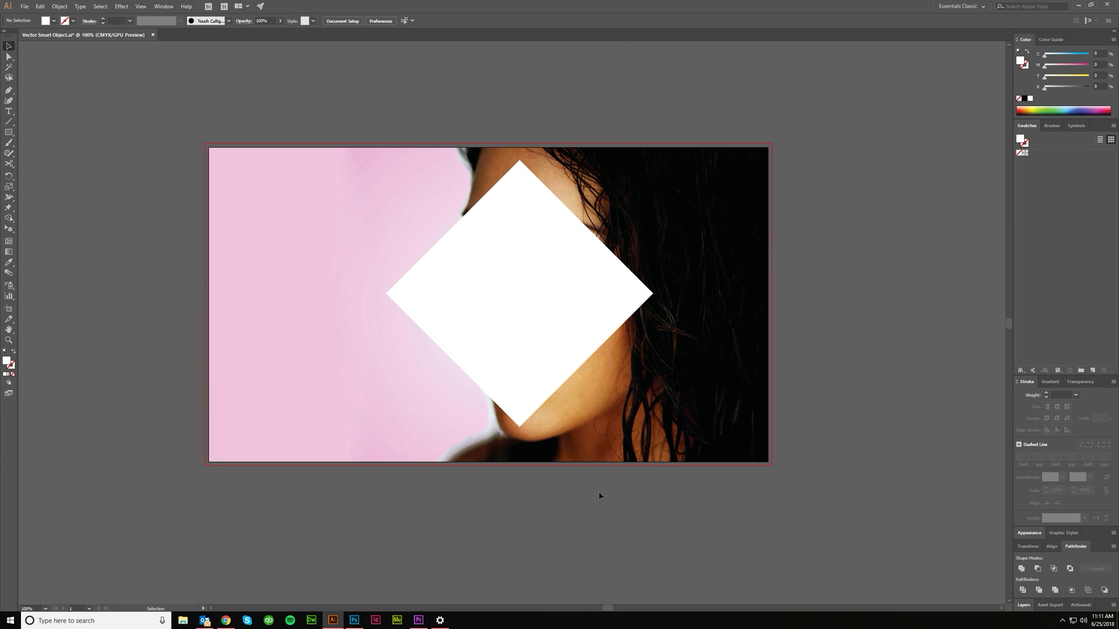
Step: Offset the diamond path by 1 in and make the new outer diamond a white outline only
{"action": "left_click", "coordinate": [516, 300]}
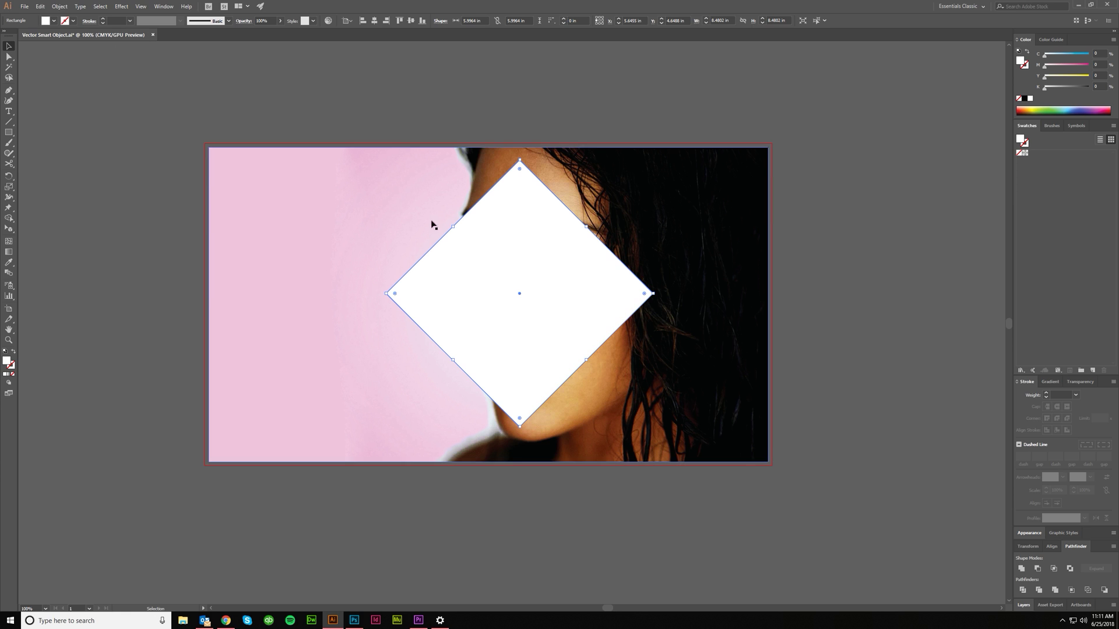
{"action": "left_click", "coordinate": [59, 6]}
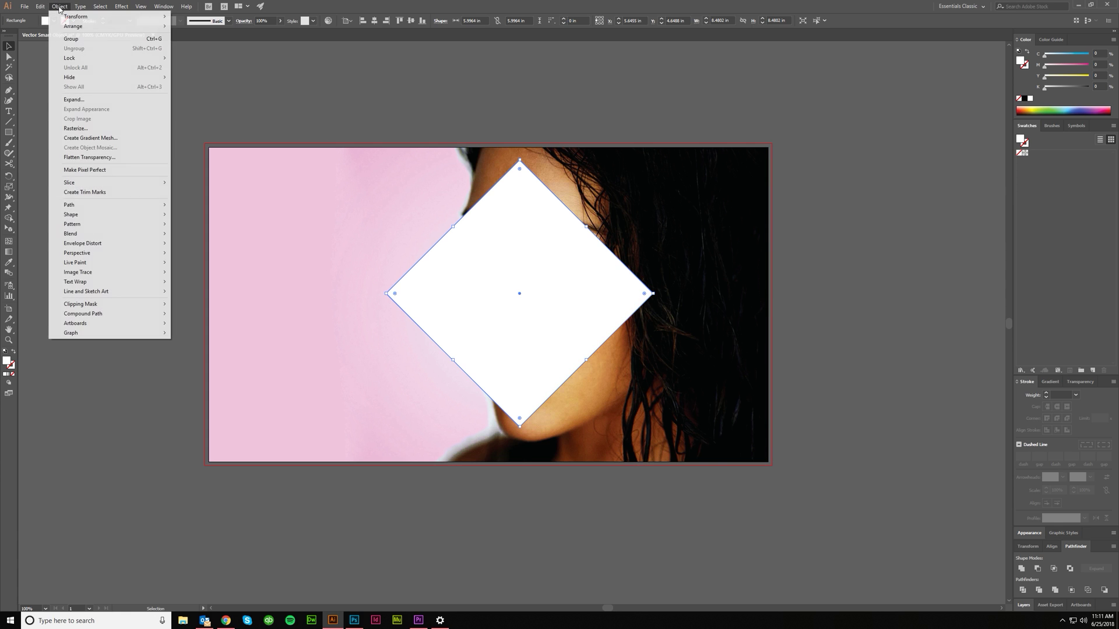
{"action": "mouse_move", "coordinate": [137, 209]}
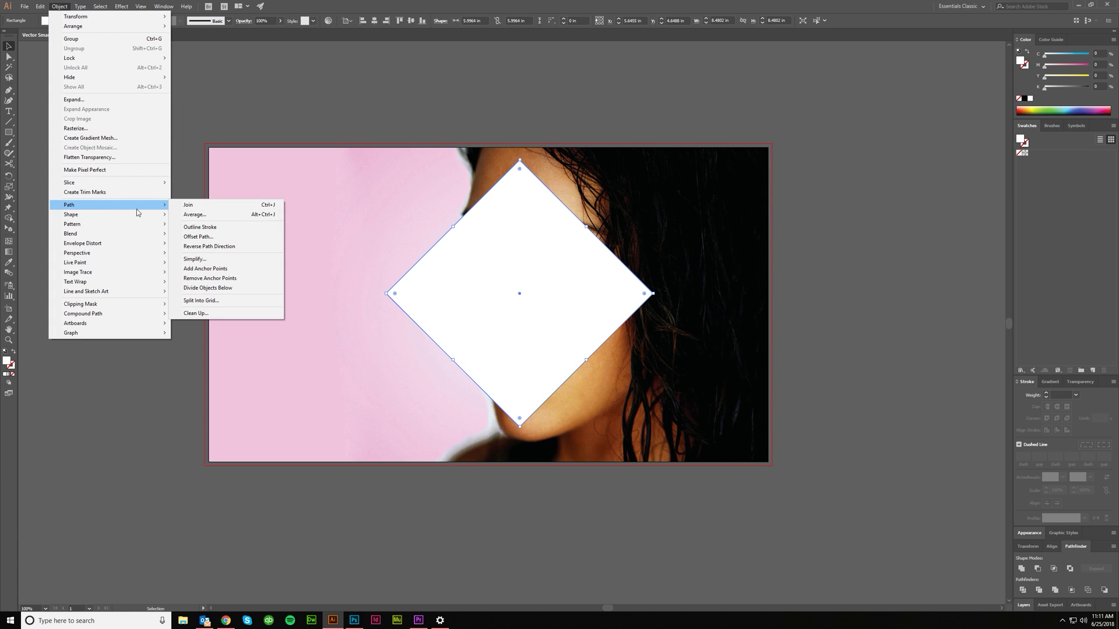
{"action": "left_click", "coordinate": [207, 237]}
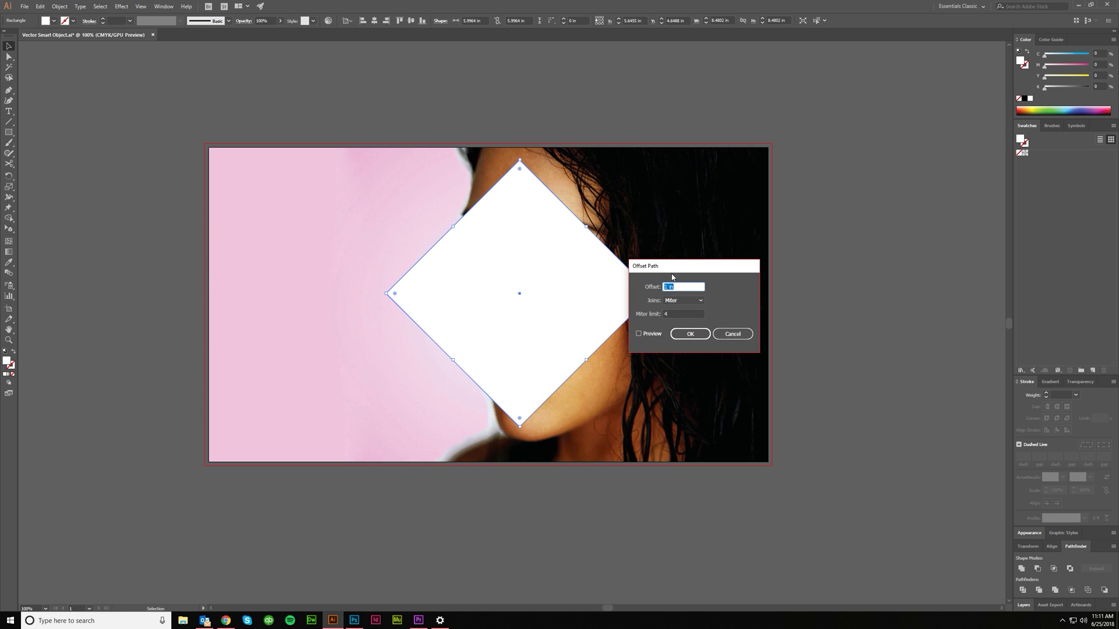
{"action": "left_click", "coordinate": [639, 333]}
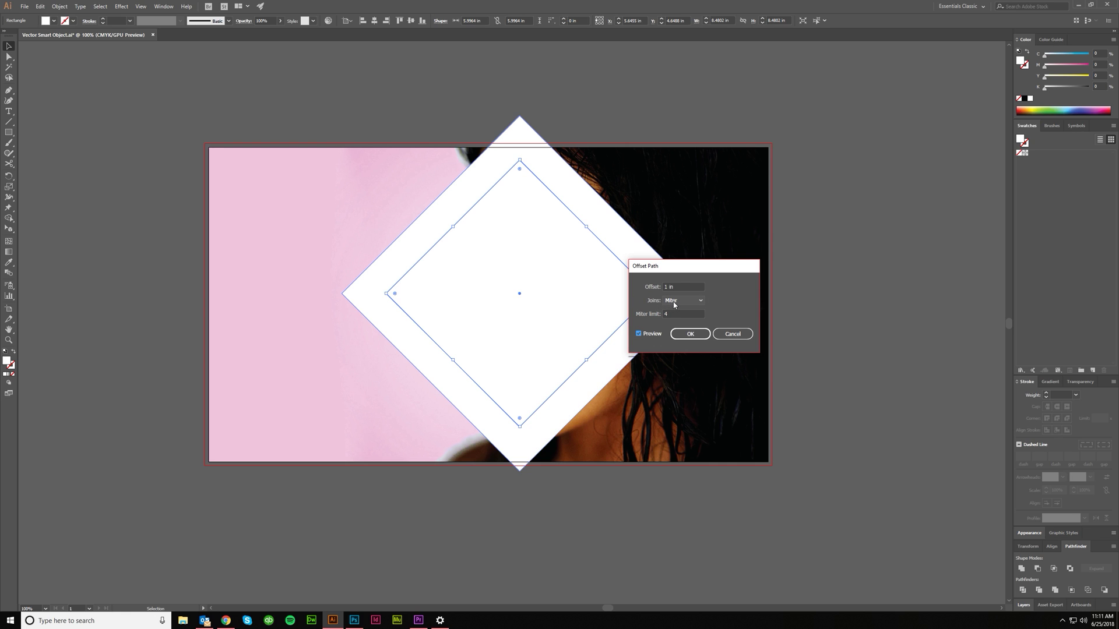
{"action": "left_click", "coordinate": [691, 334]}
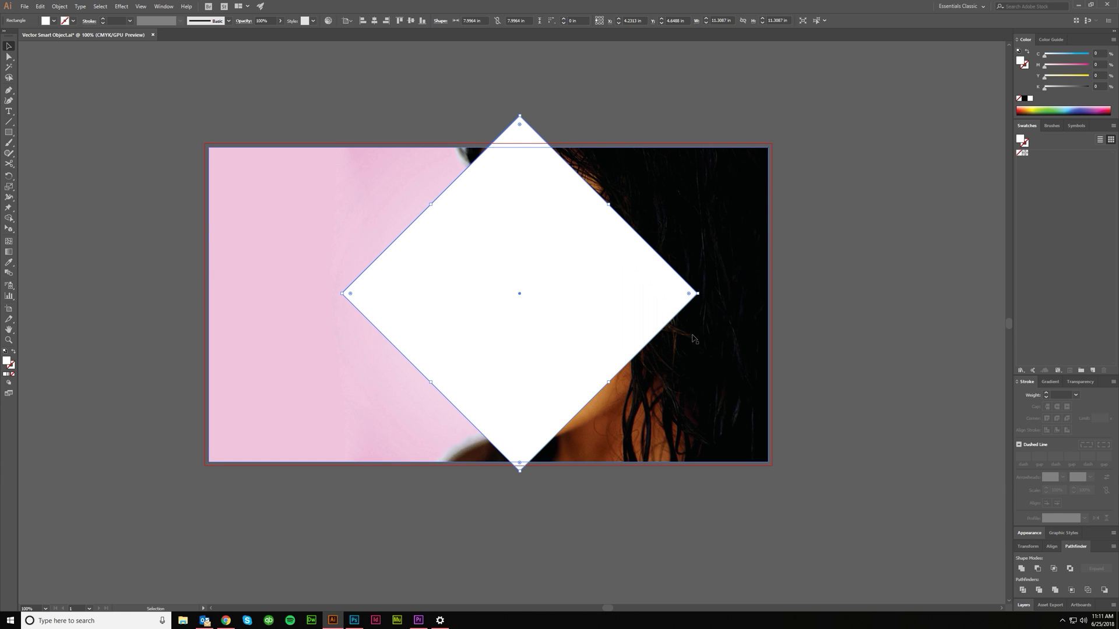
{"action": "key", "text": "shift+x"}
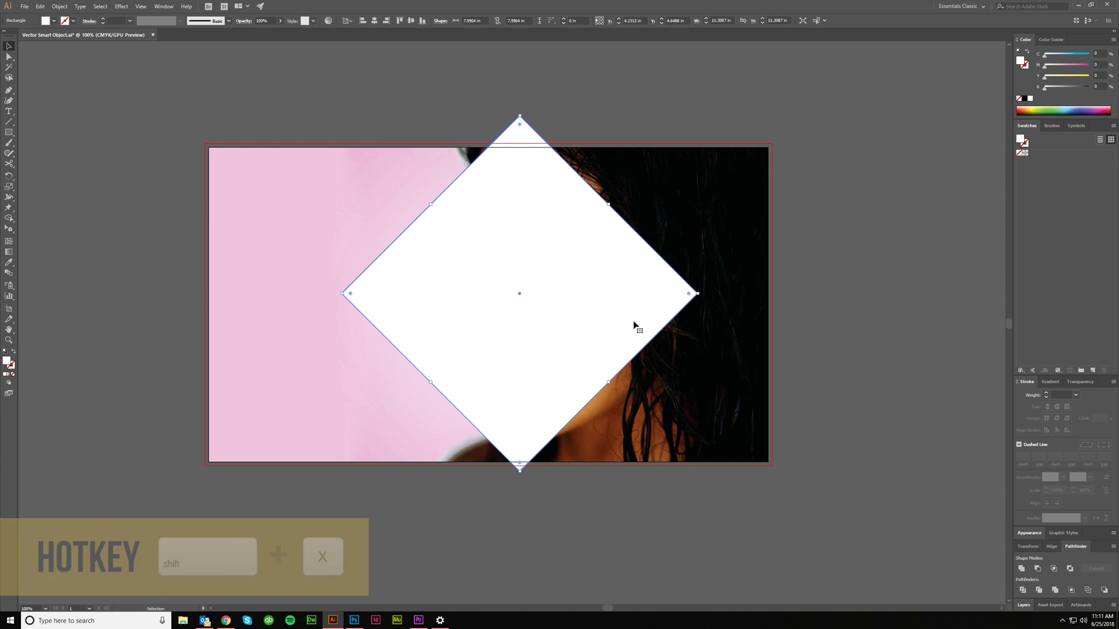
{"action": "key", "text": "shift+x"}
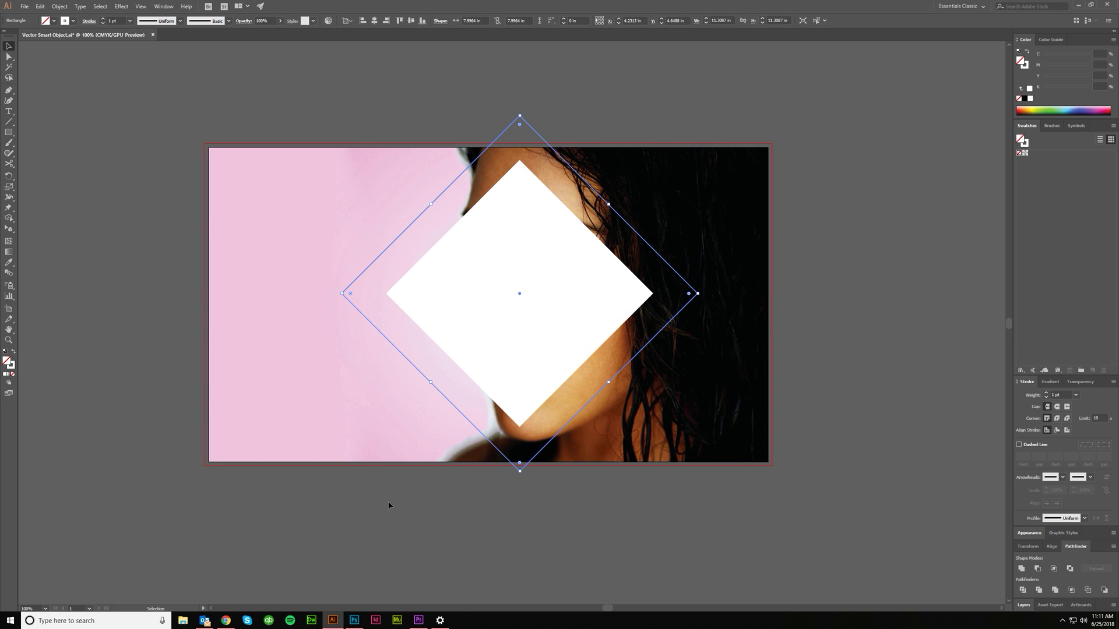
{"action": "left_click", "coordinate": [358, 323]}
Step: Apply two more 1 in Offset Paths to add larger diamond outlines
{"action": "left_click", "coordinate": [364, 317]}
{"action": "left_click", "coordinate": [59, 7]}
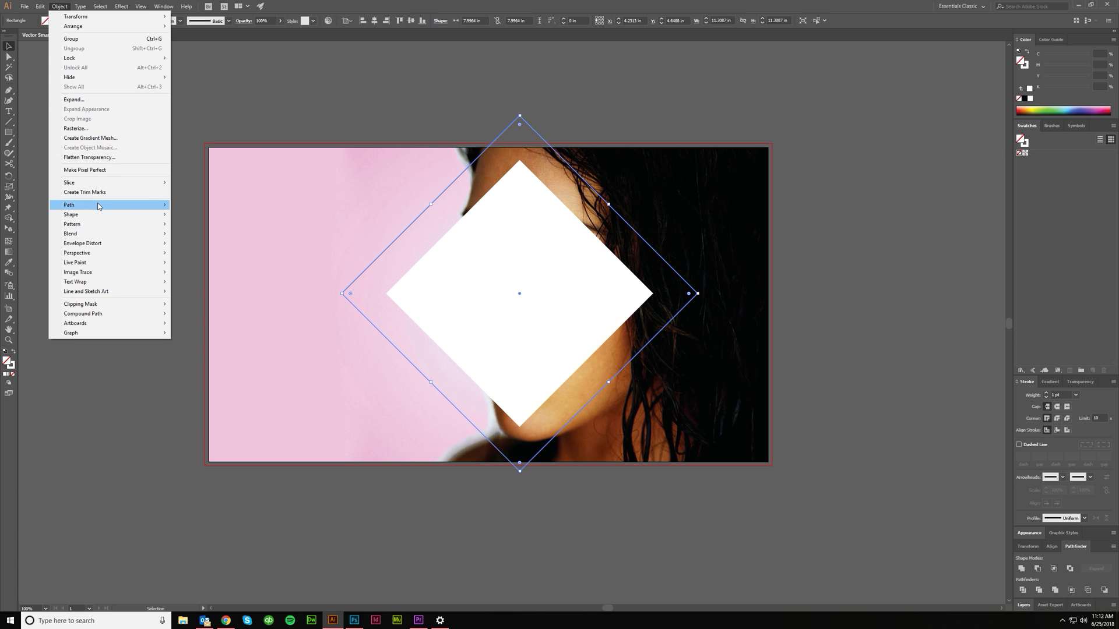
{"action": "mouse_move", "coordinate": [96, 204]}
{"action": "left_click", "coordinate": [227, 237]}
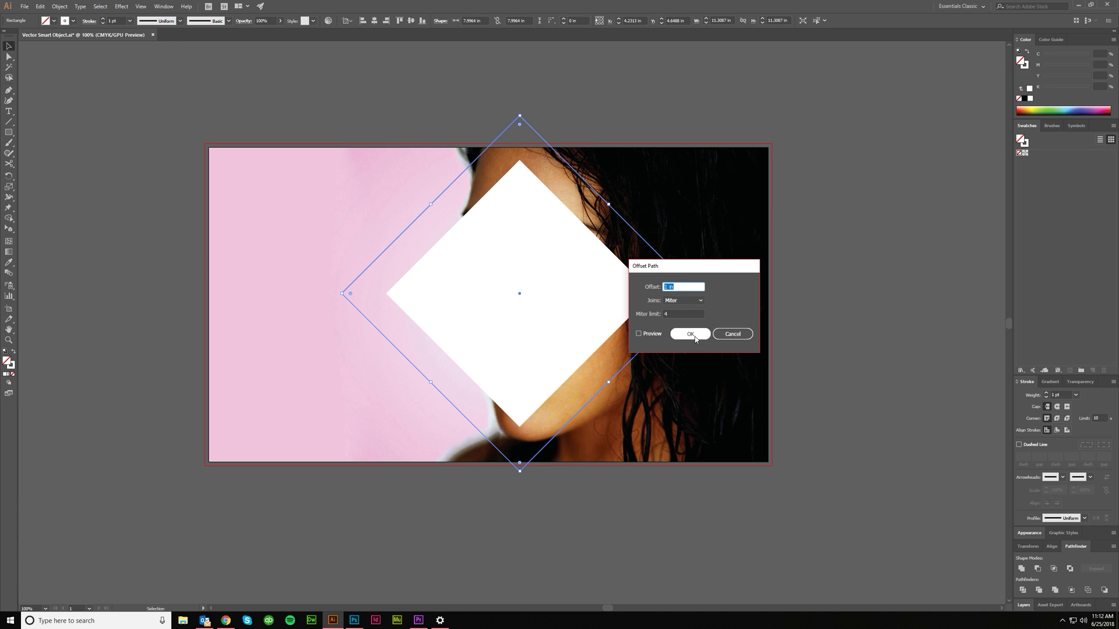
{"action": "left_click", "coordinate": [695, 336]}
{"action": "left_click", "coordinate": [55, 7]}
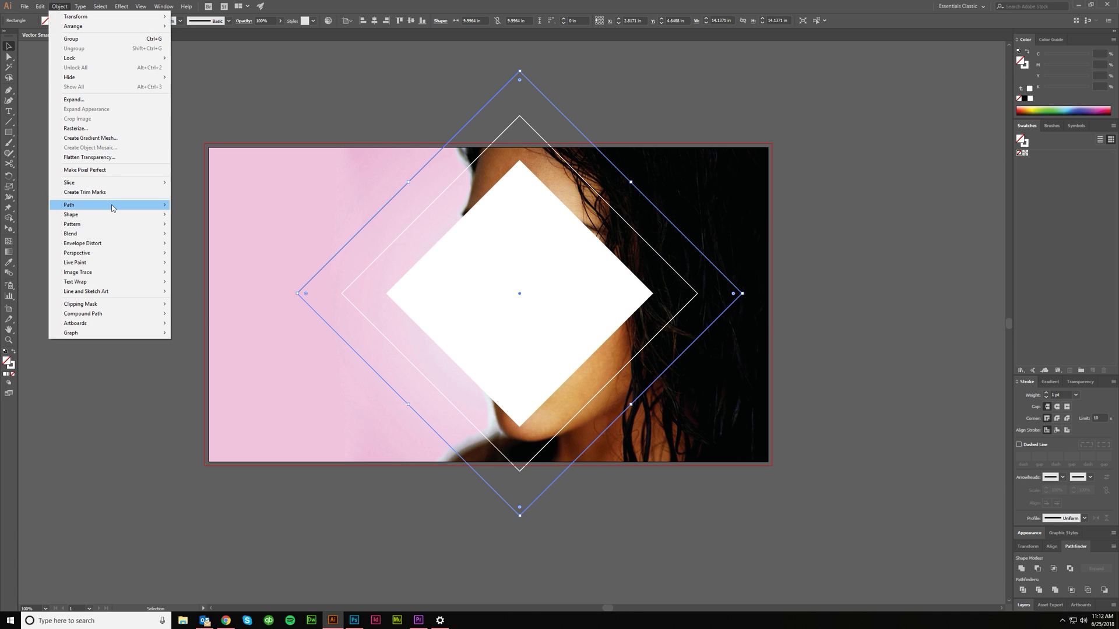
{"action": "mouse_move", "coordinate": [111, 205]}
{"action": "left_click", "coordinate": [205, 237]}
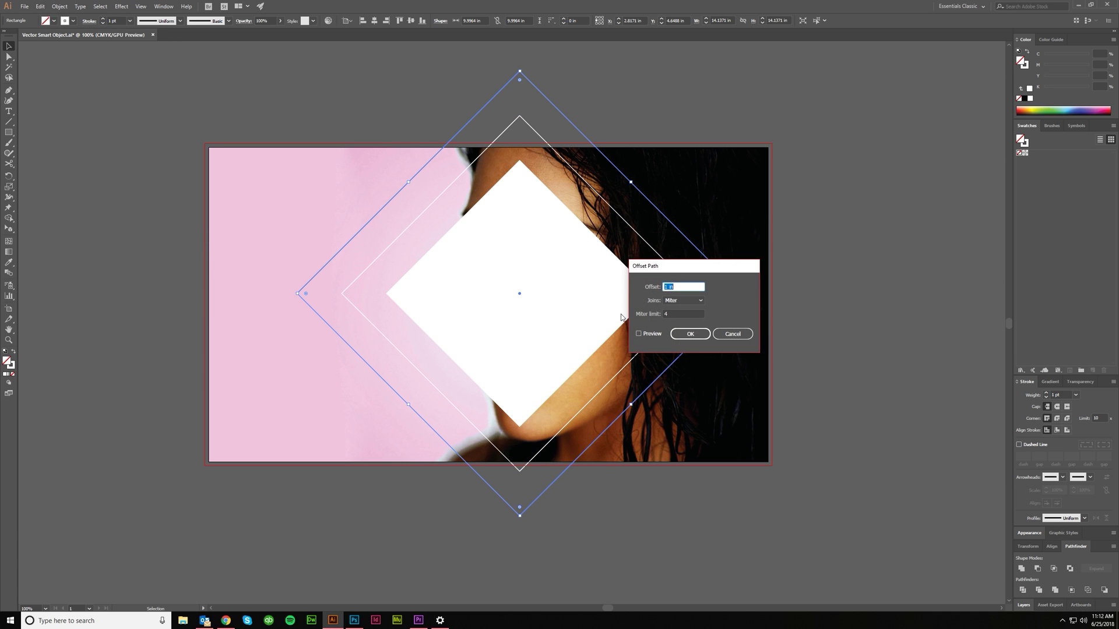
{"action": "left_click", "coordinate": [692, 336]}
Step: Add three further 1 in offset diamonds, extending the rings past the photo's edges
{"action": "left_click", "coordinate": [58, 7]}
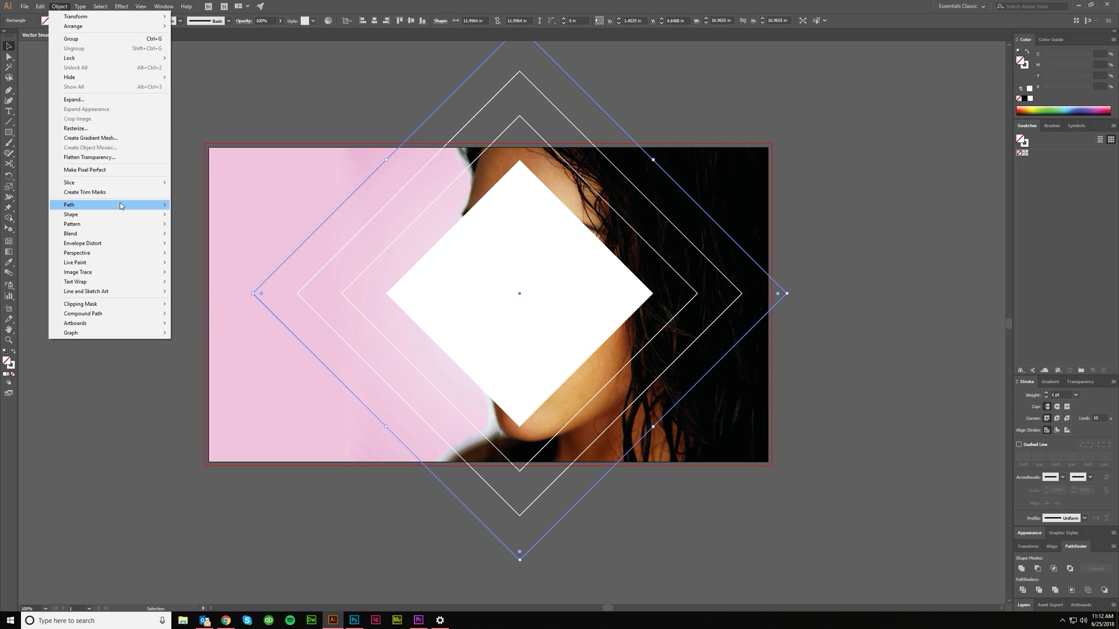
{"action": "mouse_move", "coordinate": [139, 205]}
{"action": "left_click", "coordinate": [186, 237]}
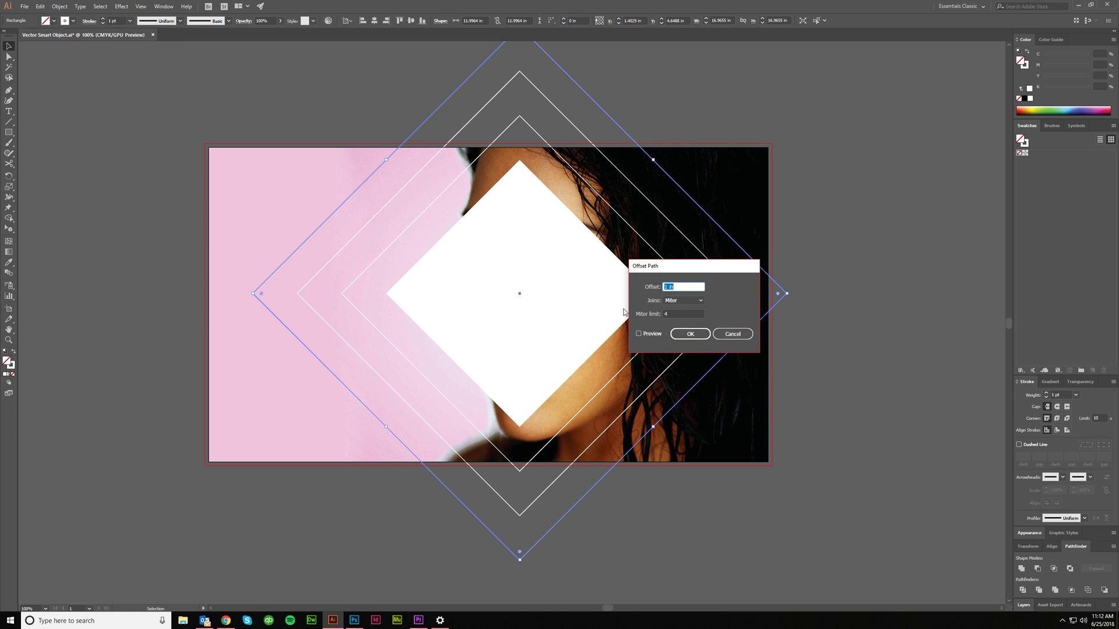
{"action": "left_click", "coordinate": [690, 336]}
{"action": "left_click", "coordinate": [59, 7]}
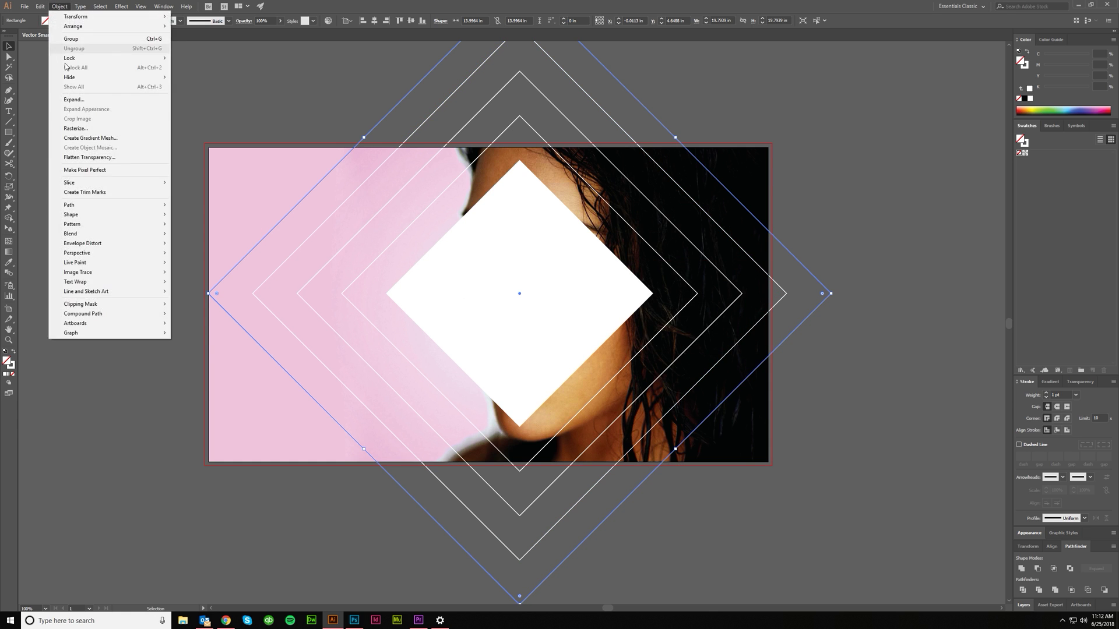
{"action": "mouse_move", "coordinate": [140, 205]}
{"action": "left_click", "coordinate": [205, 237]}
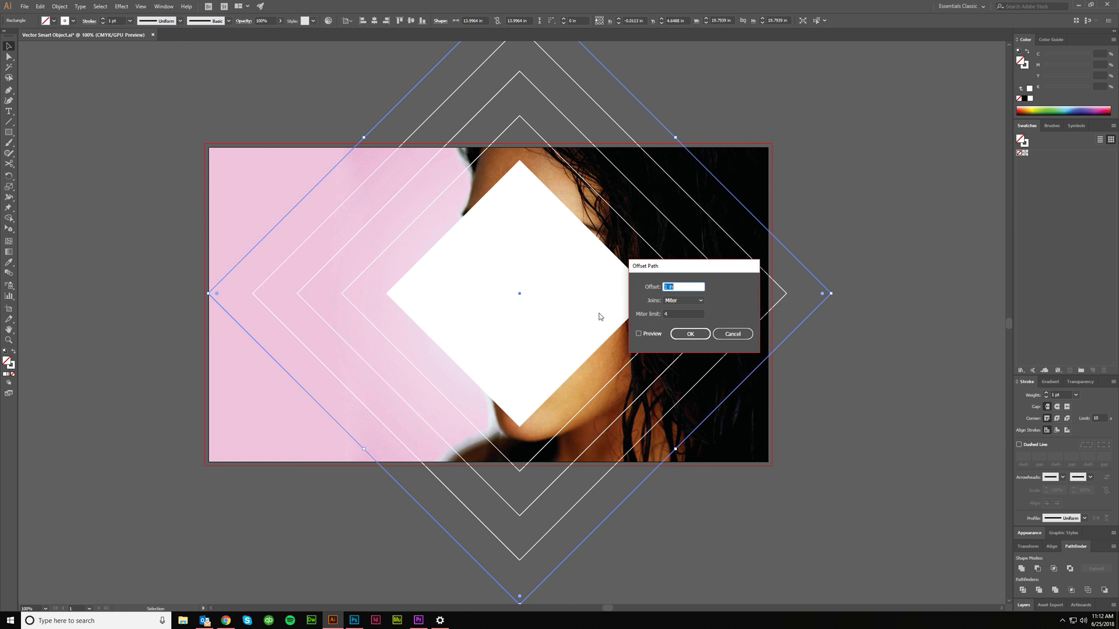
{"action": "left_click", "coordinate": [690, 335]}
{"action": "left_click", "coordinate": [65, 8]}
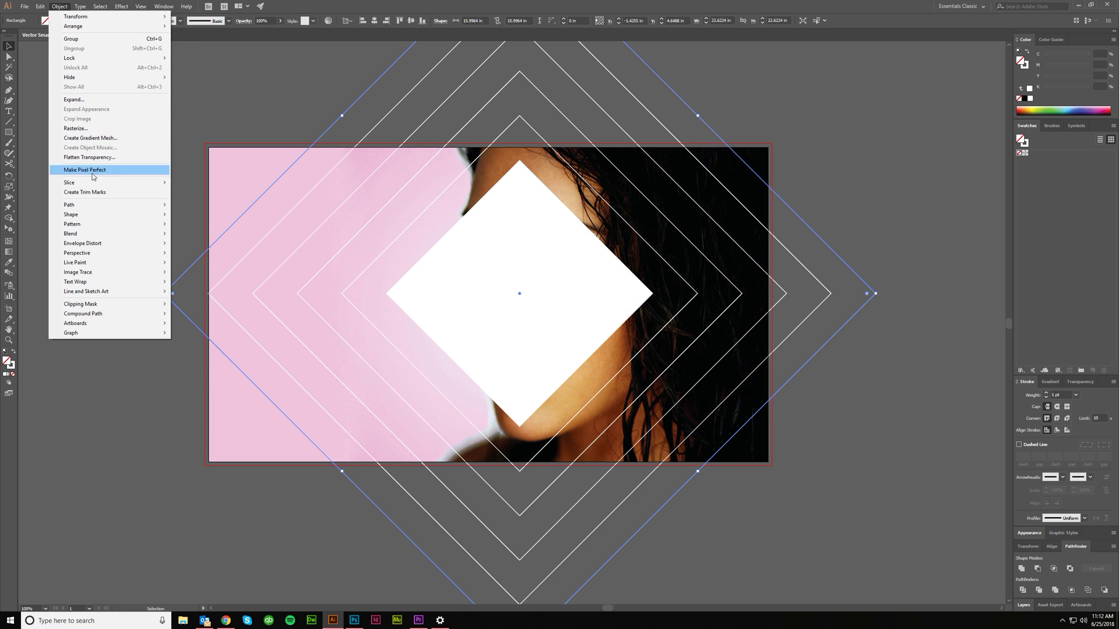
{"action": "mouse_move", "coordinate": [105, 204]}
{"action": "left_click", "coordinate": [215, 237]}
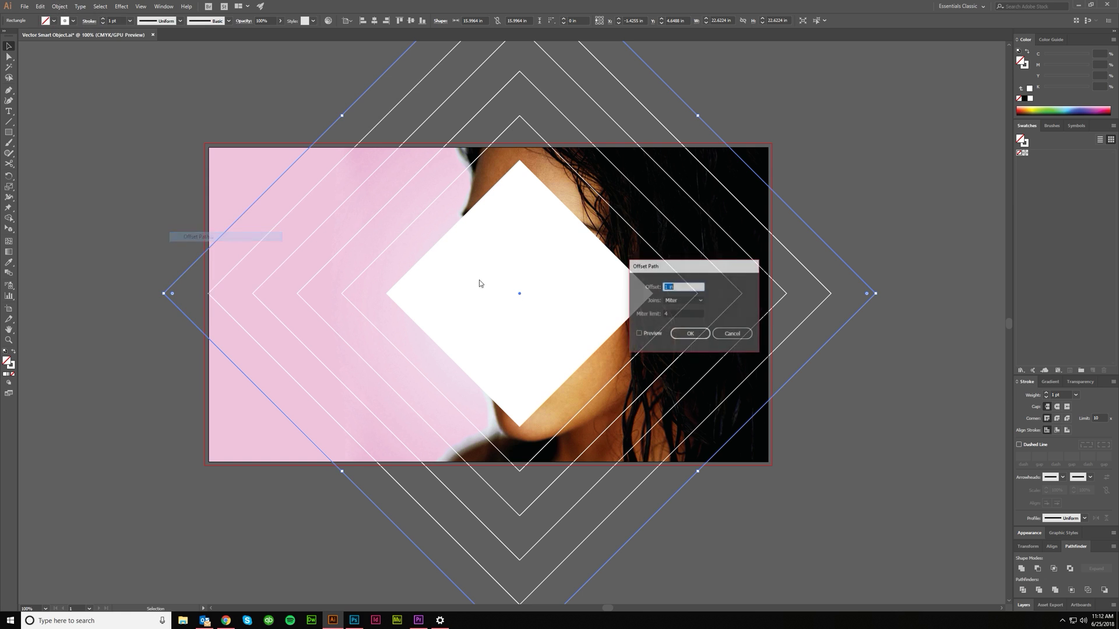
{"action": "left_click", "coordinate": [690, 334]}
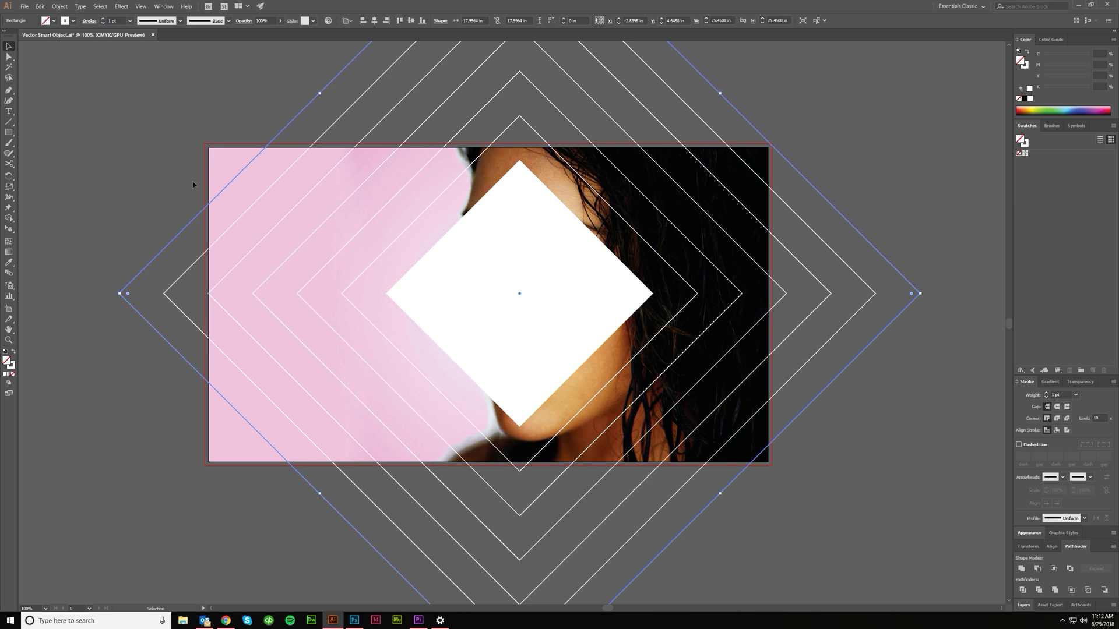
{"action": "scroll", "coordinate": [279, 137], "scroll_direction": "up", "scroll_amount": 2}
Step: Select all the diamond outlines and set their stroke weight to 40 pt
{"action": "left_click", "coordinate": [276, 120]}
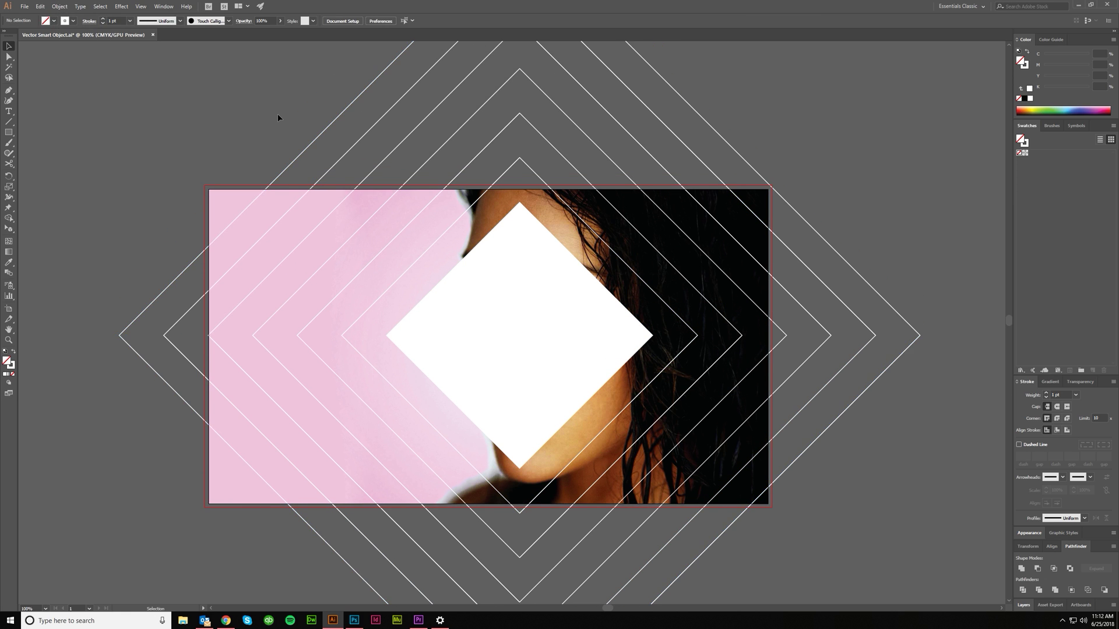
{"action": "scroll", "coordinate": [518, 186], "scroll_direction": "up", "scroll_amount": 1}
{"action": "left_click", "coordinate": [764, 198]}
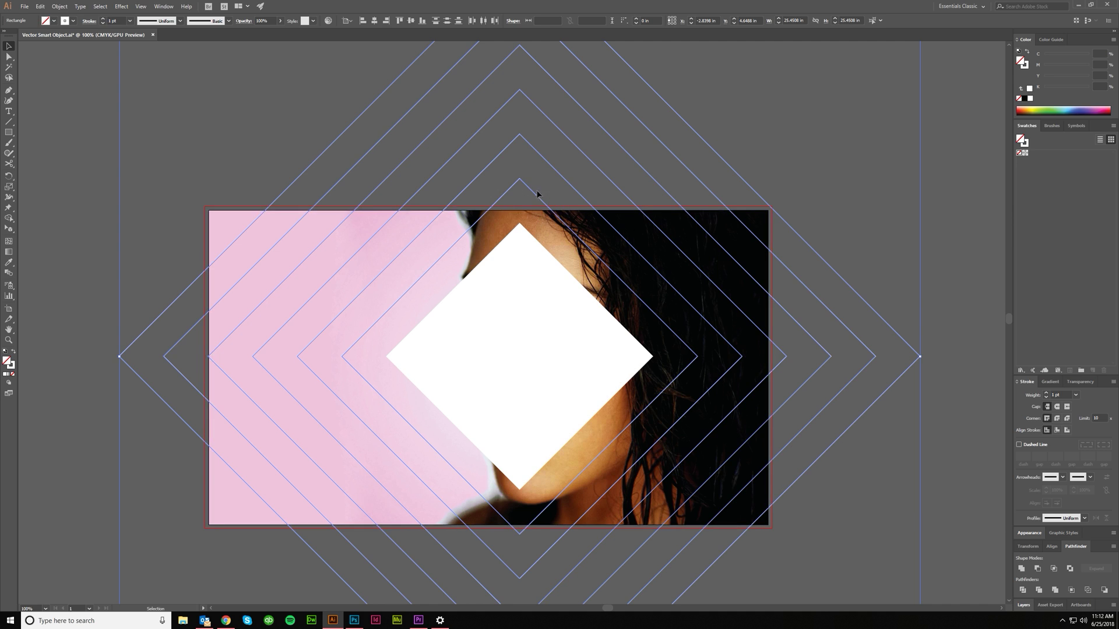
{"action": "left_click", "coordinate": [1066, 394]}
{"action": "type", "text": "40"}
{"action": "key", "text": "Return"}
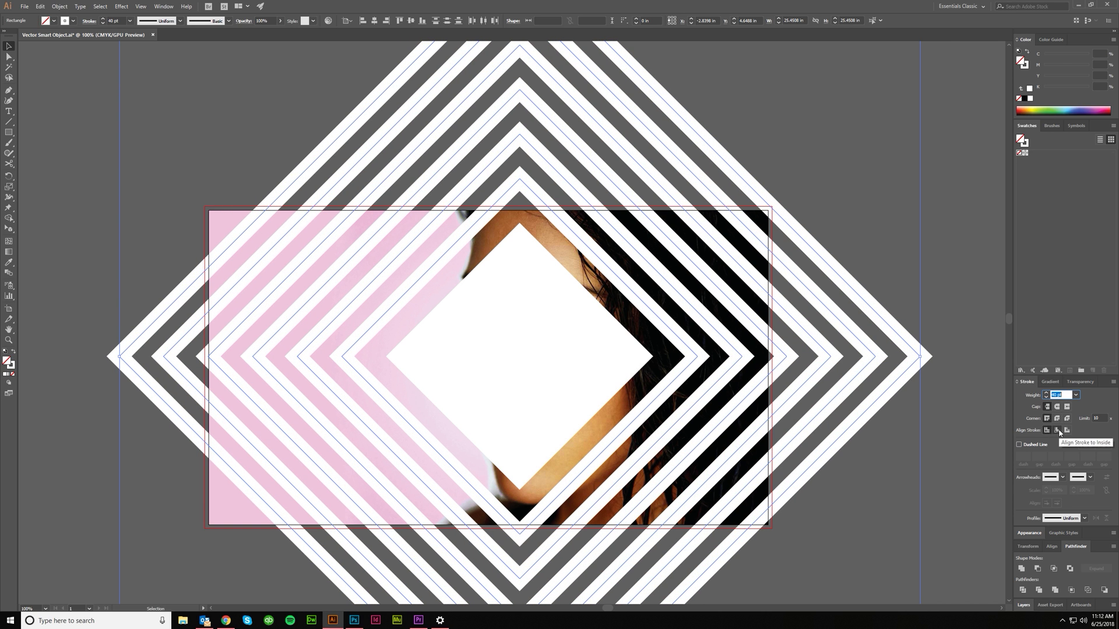
Step: Align the strokes to the inside and nudge the stroke weight down and back up
{"action": "left_click", "coordinate": [1059, 432]}
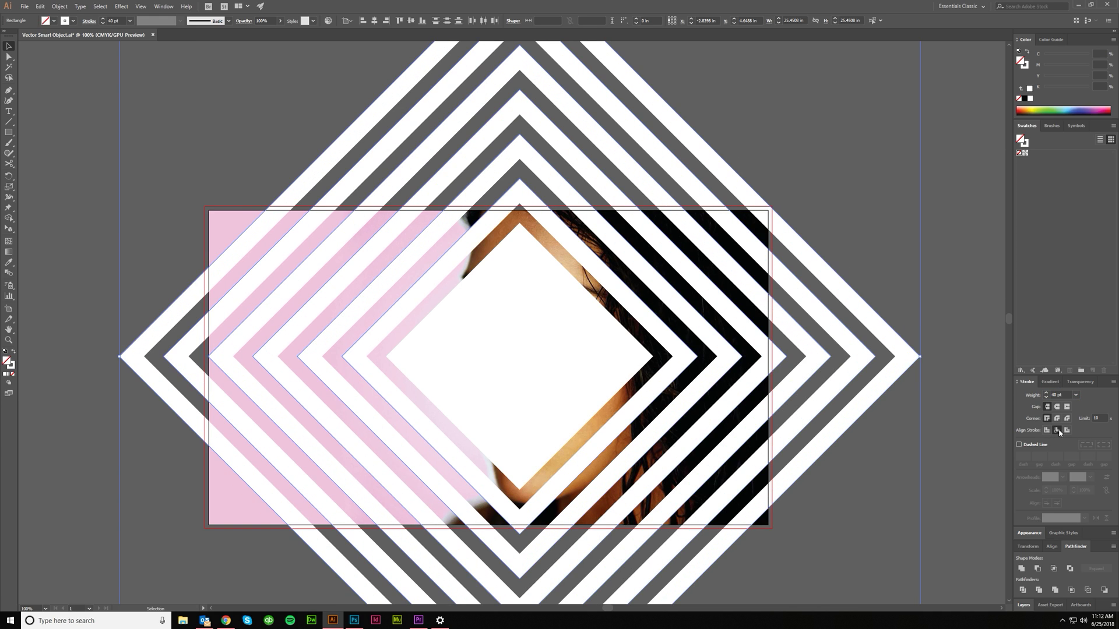
{"action": "left_click", "coordinate": [1060, 395]}
{"action": "key", "text": "Down"}
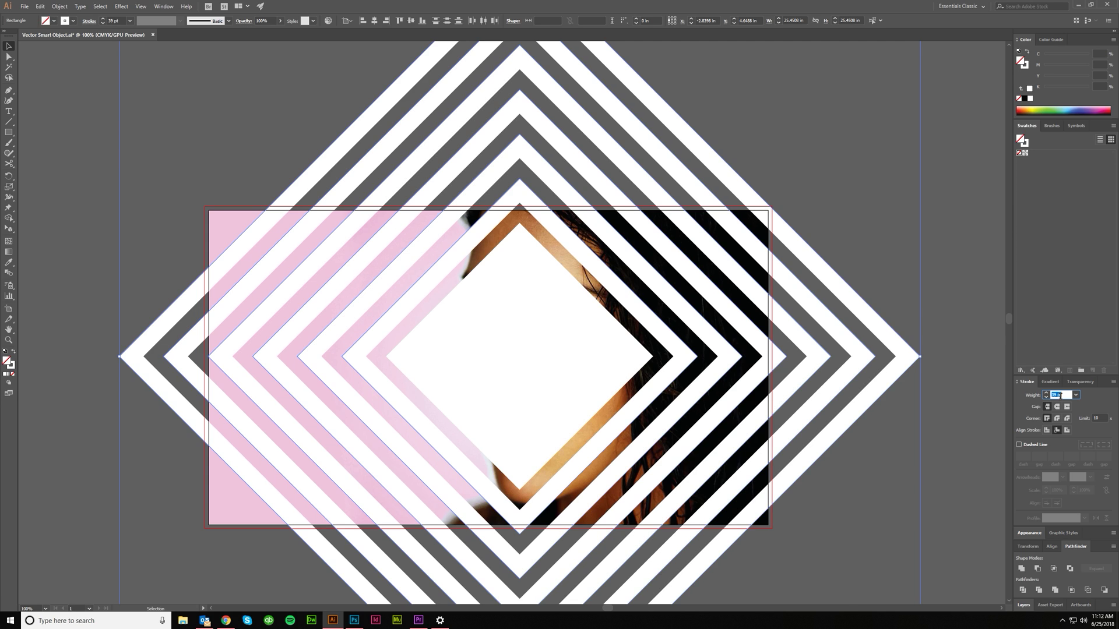
{"action": "key", "text": "Down"}
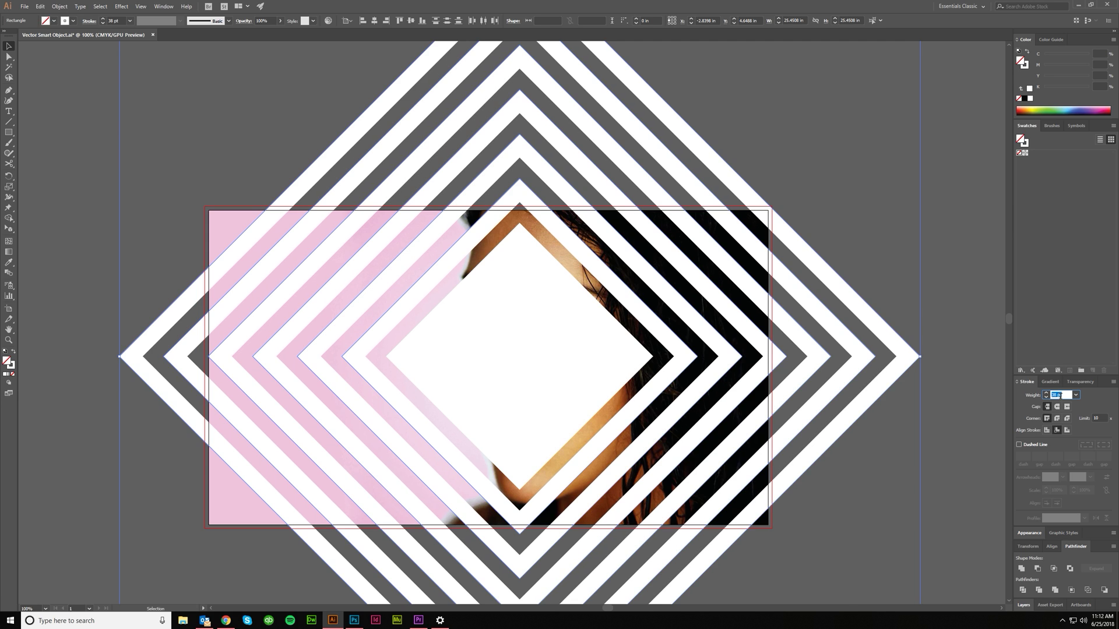
{"action": "key", "text": "Up"}
{"action": "key", "text": "Up"}
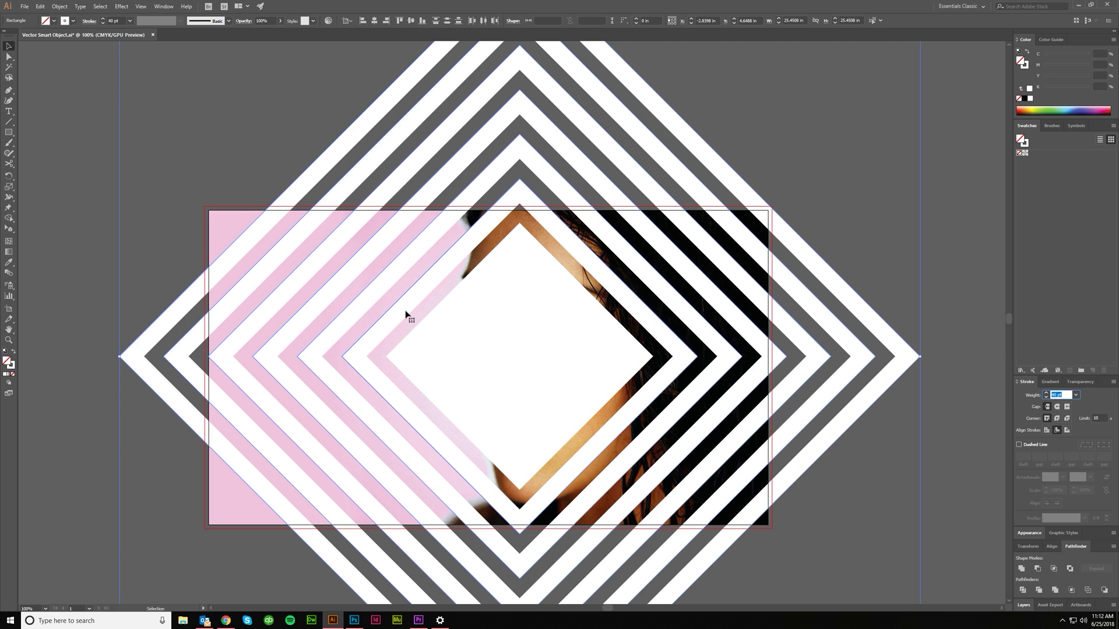
Step: Convert the thick diamond strokes into filled shapes with Object > Path > Outline Stroke
{"action": "left_click", "coordinate": [55, 8]}
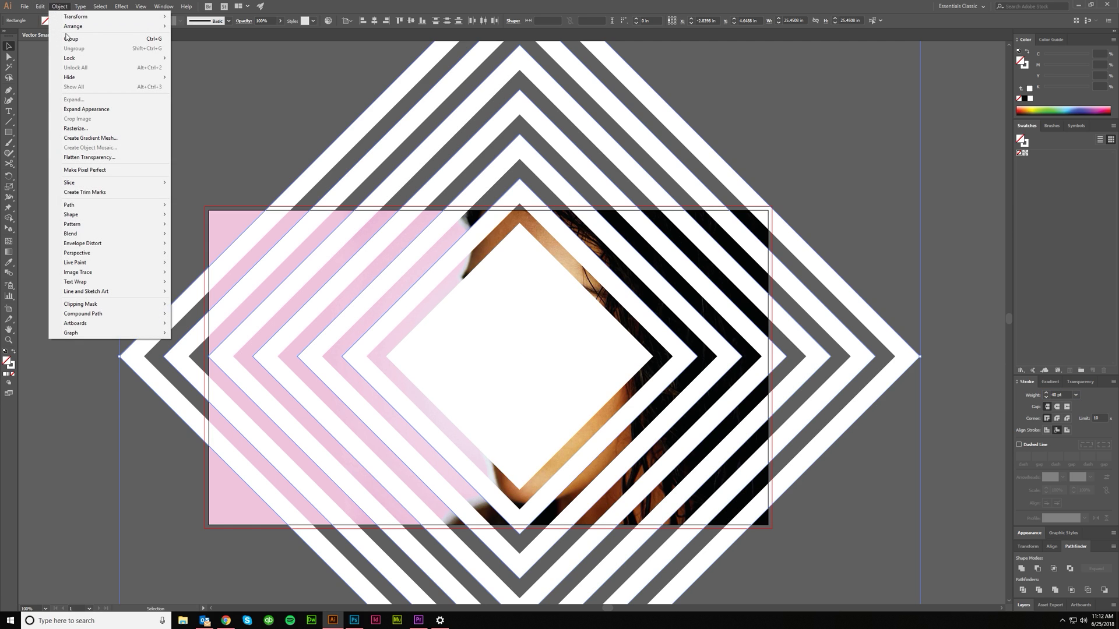
{"action": "mouse_move", "coordinate": [97, 208]}
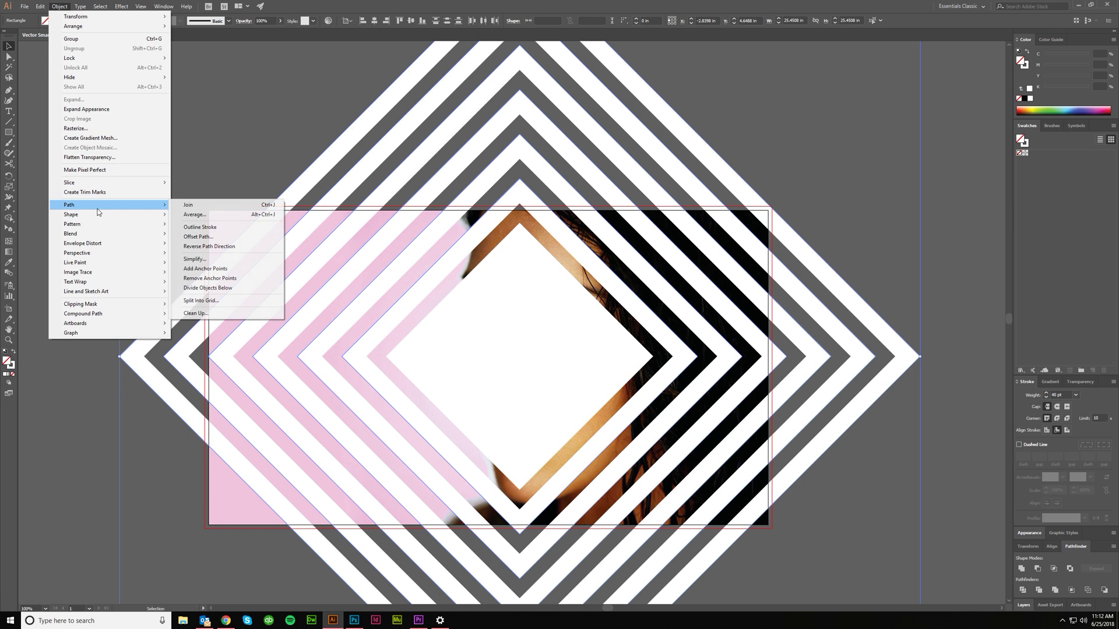
{"action": "left_click", "coordinate": [218, 228]}
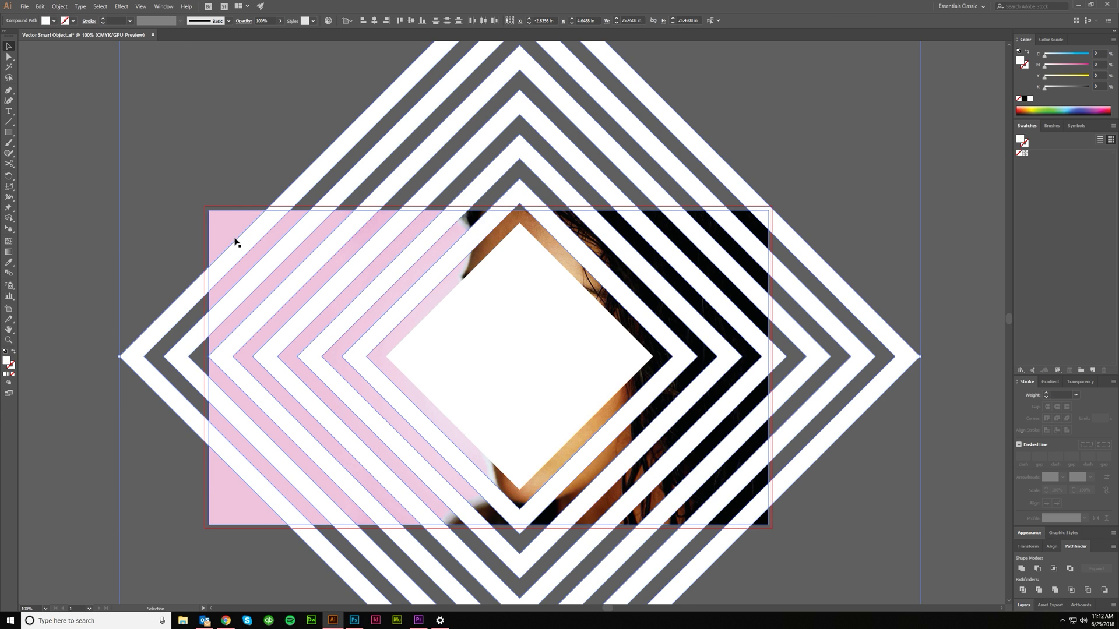
{"action": "left_click", "coordinate": [247, 144]}
Step: Inspect the paths in Outline view (Ctrl+Y), return to Preview and select all objects
{"action": "key", "text": "ctrl+y"}
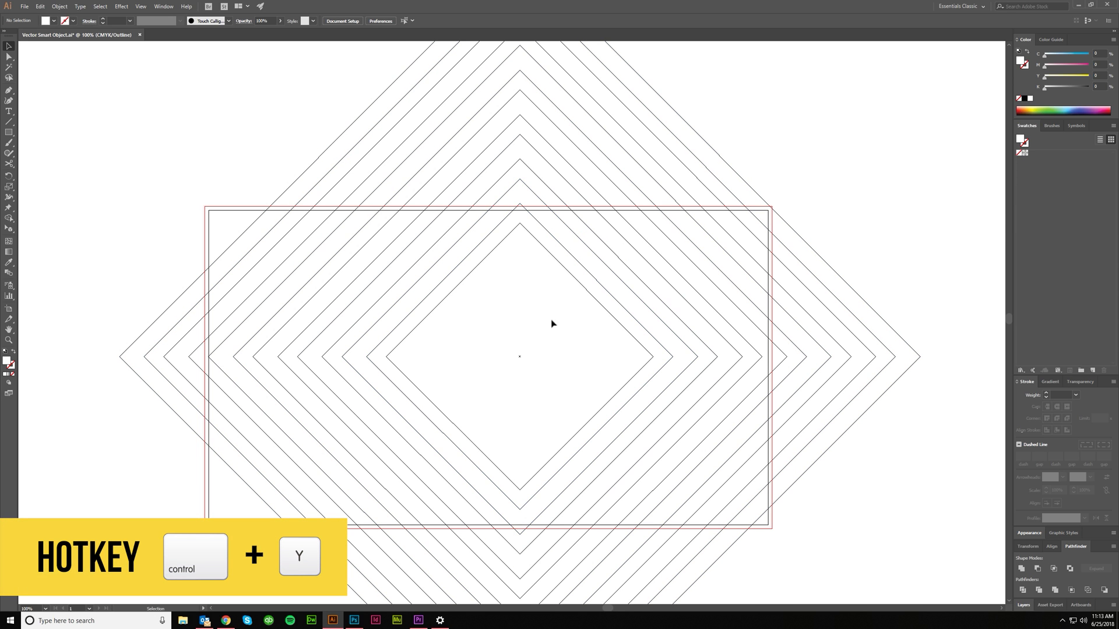
{"action": "key", "text": "ctrl+y"}
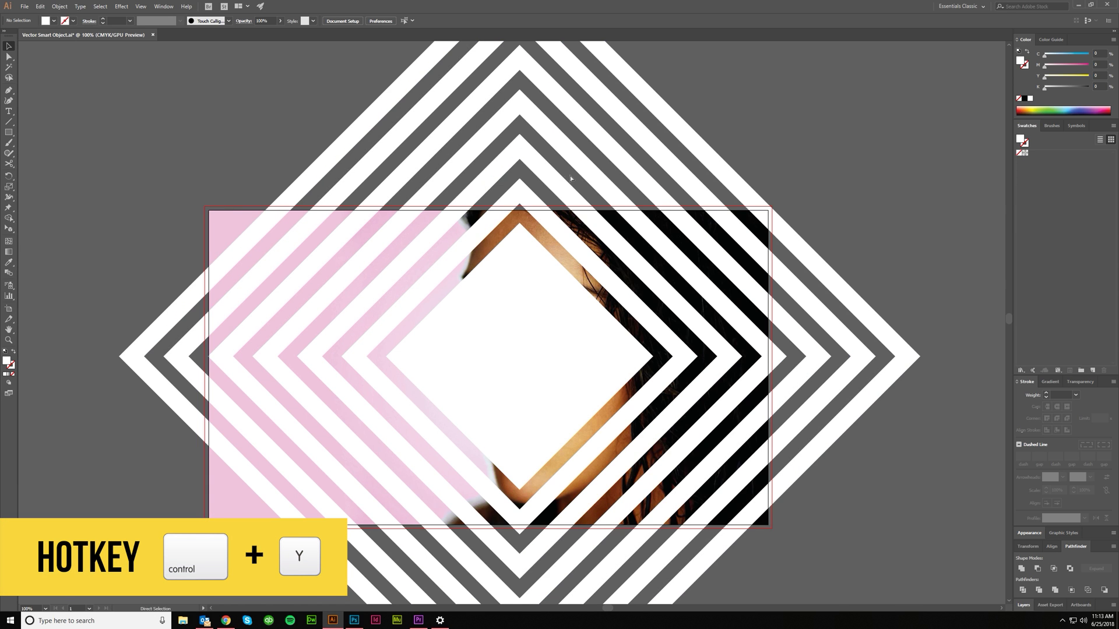
{"action": "scroll", "coordinate": [373, 117], "scroll_direction": "up", "scroll_amount": 1}
{"action": "left_click", "coordinate": [415, 157]}
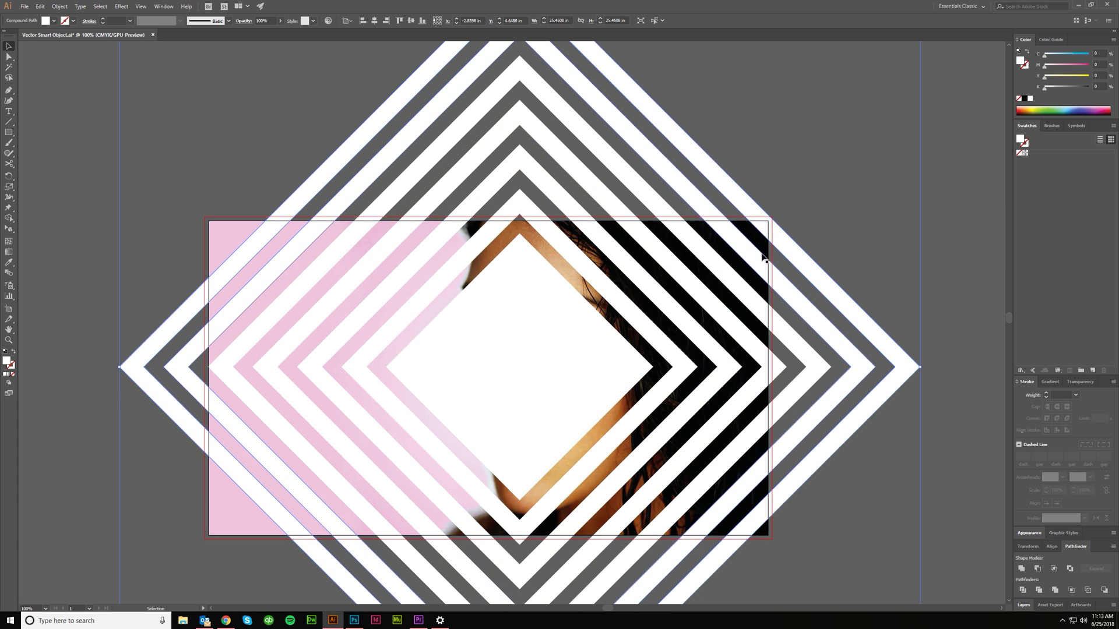
{"action": "scroll", "coordinate": [764, 256], "scroll_direction": "down", "scroll_amount": 2}
{"action": "key", "text": "ctrl+a"}
Step: Make a clipping mask of the photo inside the diamond stripes
{"action": "scroll", "coordinate": [673, 318], "scroll_direction": "up", "scroll_amount": 1}
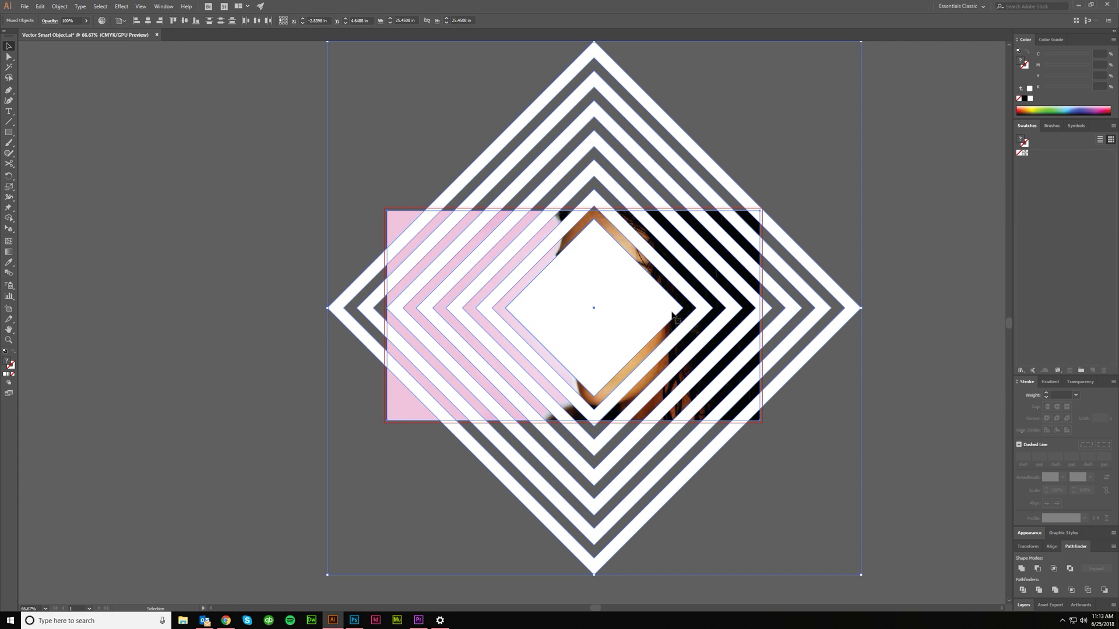
{"action": "scroll", "coordinate": [635, 315], "scroll_direction": "left", "scroll_amount": 1}
{"action": "right_click", "coordinate": [616, 285]}
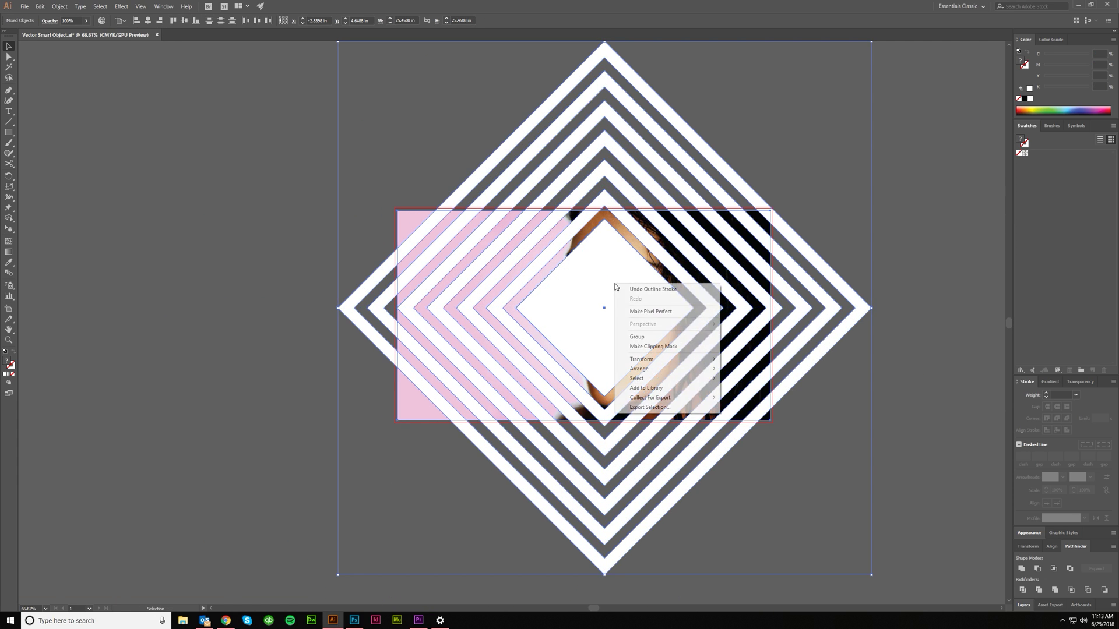
{"action": "left_click", "coordinate": [649, 346]}
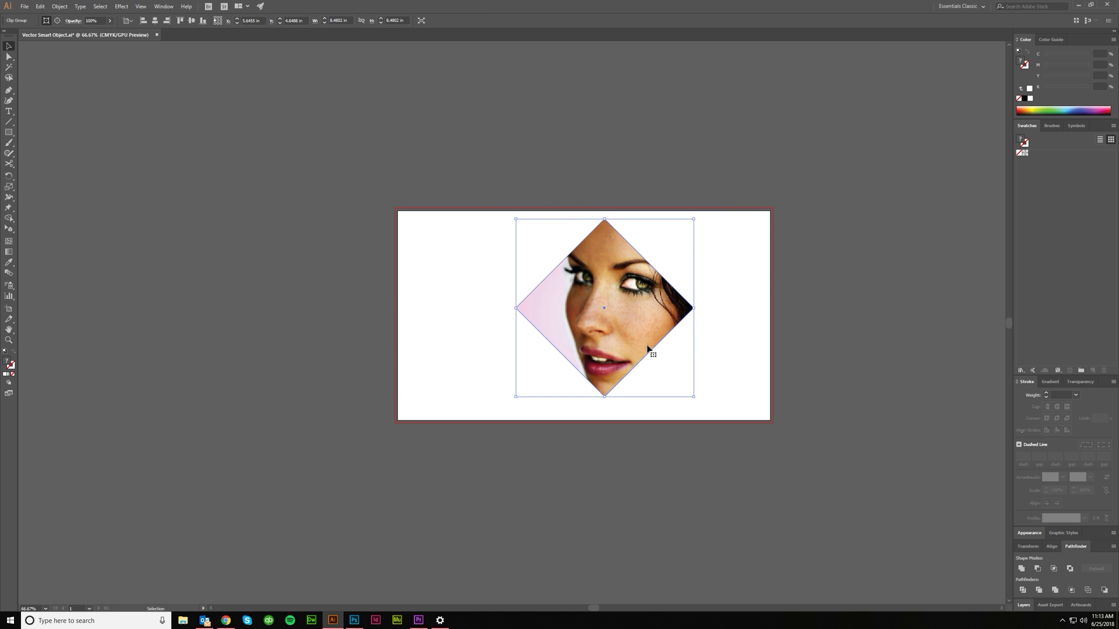
{"action": "left_click", "coordinate": [840, 400]}
Step: Undo the clipping mask and select the striped diamond again
{"action": "scroll", "coordinate": [740, 402], "scroll_direction": "right", "scroll_amount": 1}
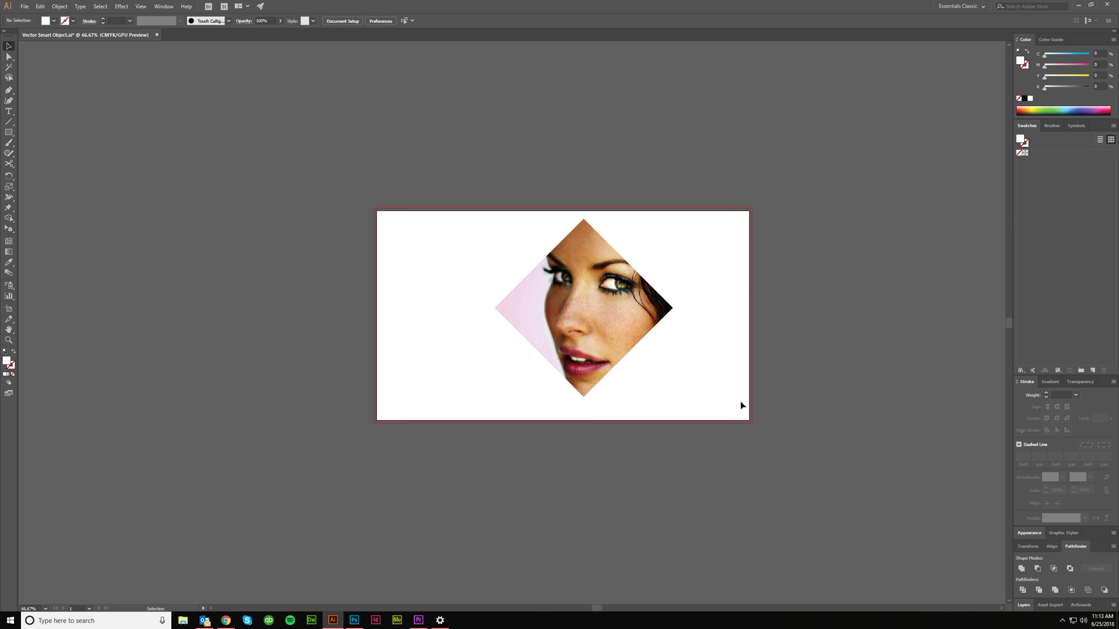
{"action": "key", "text": "ctrl+z"}
{"action": "left_click", "coordinate": [830, 419]}
{"action": "scroll", "coordinate": [823, 428], "scroll_direction": "right", "scroll_amount": 1}
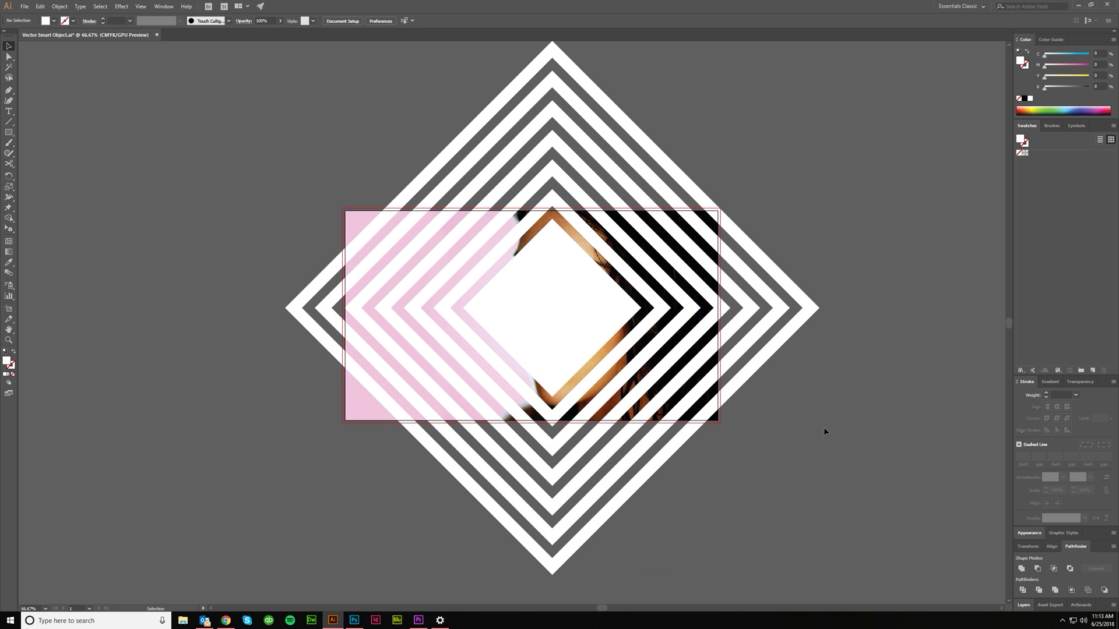
{"action": "left_click", "coordinate": [564, 307]}
Step: Marquee-select all diamond stripes and join them with Object > Compound Path > Make
{"action": "left_click", "coordinate": [351, 220], "text": "shift"}
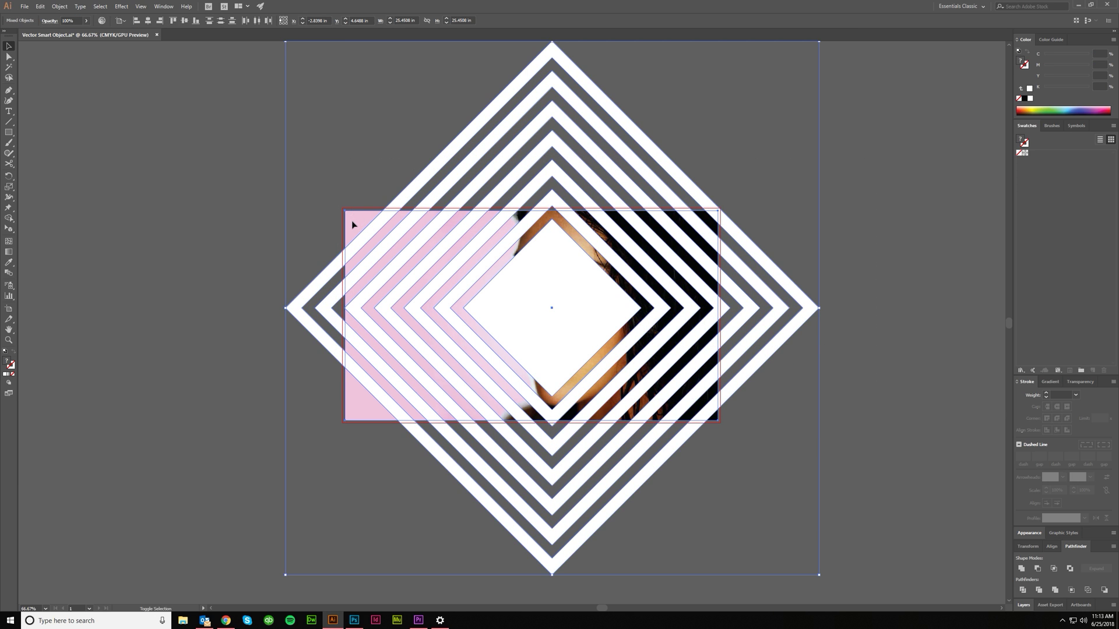
{"action": "left_click_drag", "start_coordinate": [227, 150], "coordinate": [903, 499]}
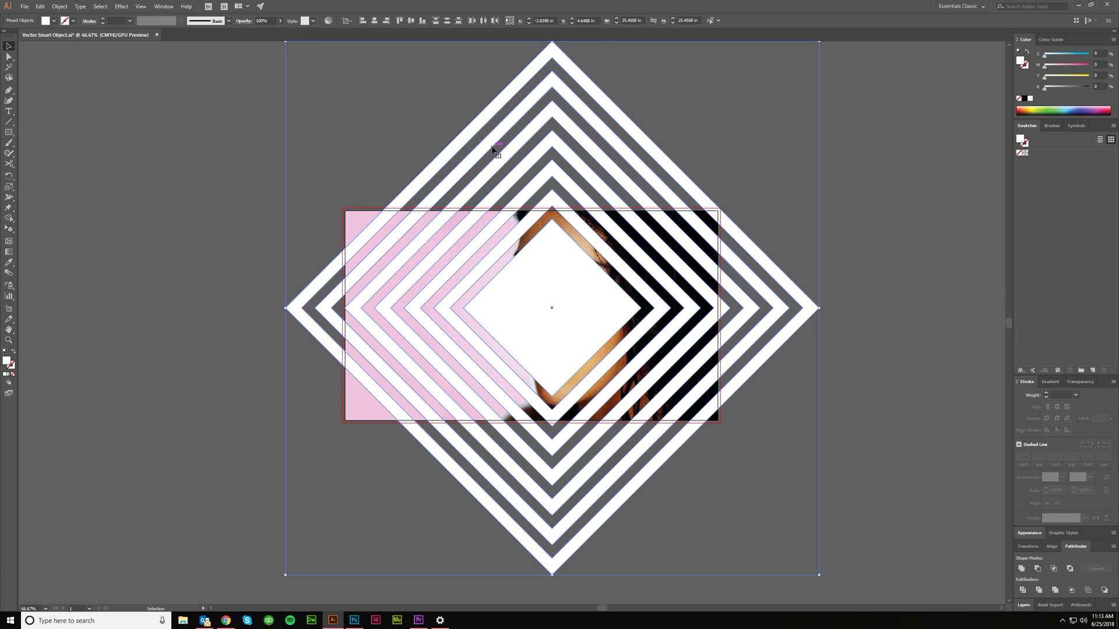
{"action": "left_click", "coordinate": [55, 7]}
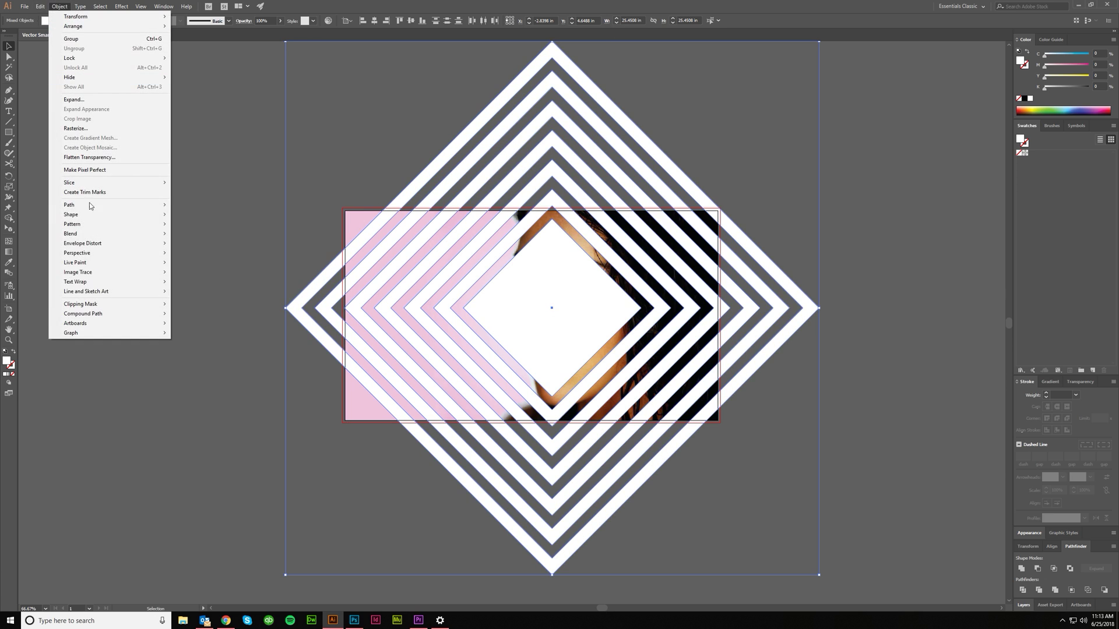
{"action": "mouse_move", "coordinate": [102, 313]}
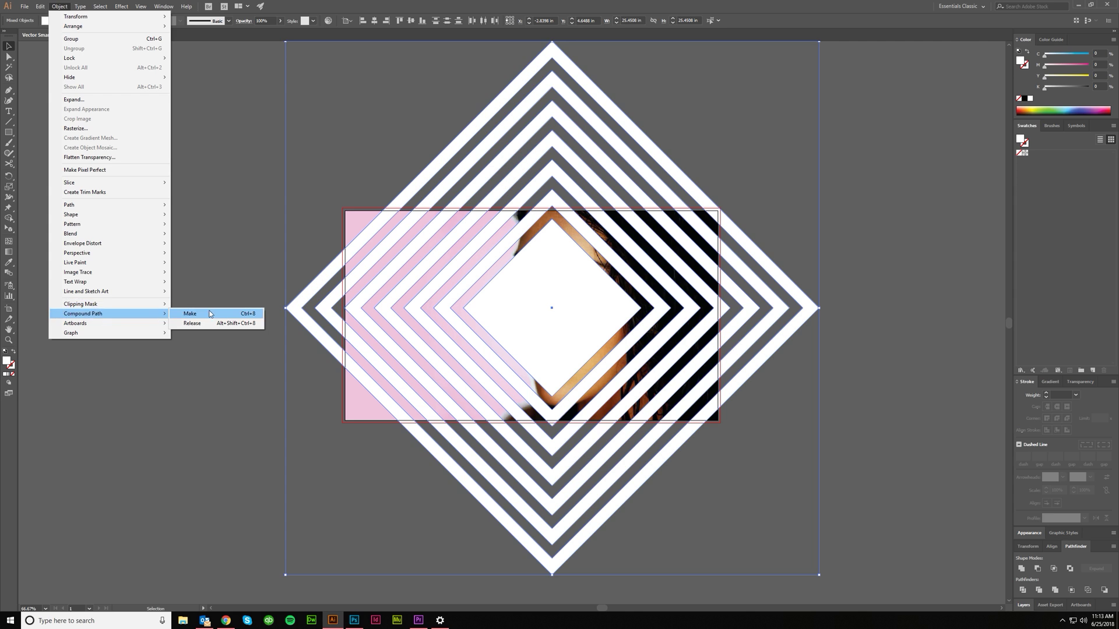
{"action": "left_click", "coordinate": [246, 317]}
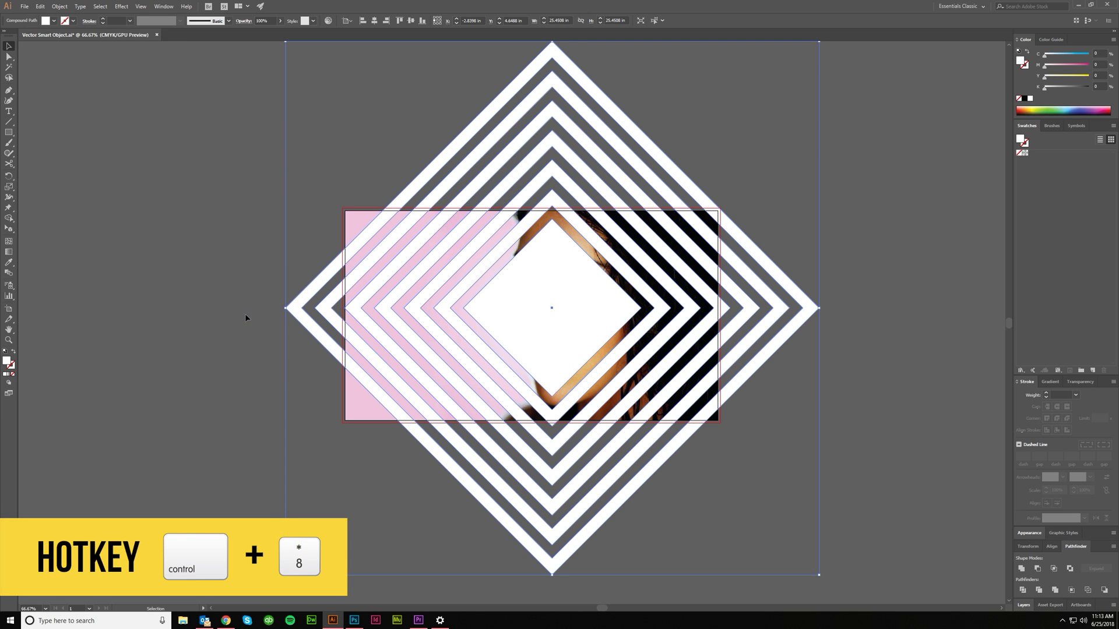
{"action": "left_click", "coordinate": [245, 314]}
{"action": "left_click", "coordinate": [507, 318]}
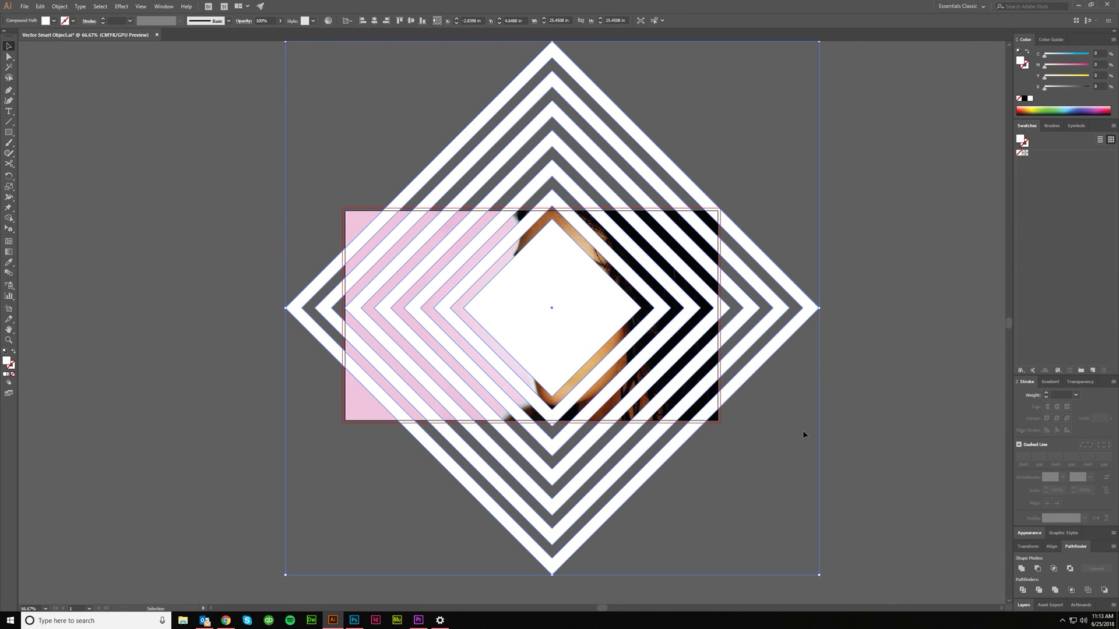
{"action": "left_click", "coordinate": [830, 434]}
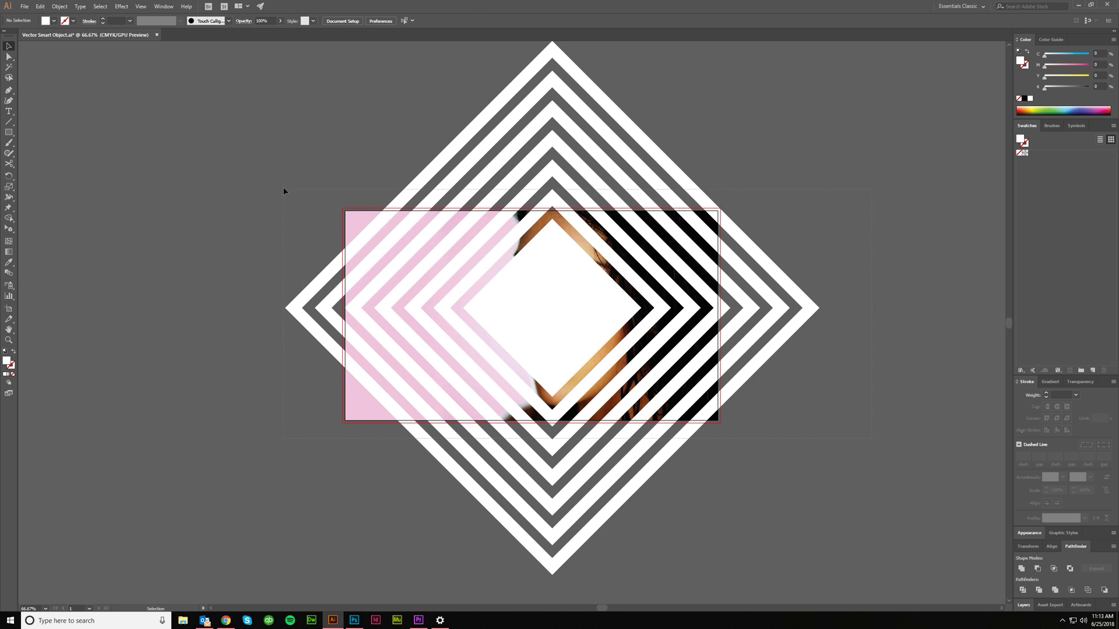
Step: Clip the photo with the compound diamond stripes using Make Clipping Mask, then enter the clip group
{"action": "left_click_drag", "start_coordinate": [284, 191], "coordinate": [582, 352]}
{"action": "right_click", "coordinate": [559, 326]}
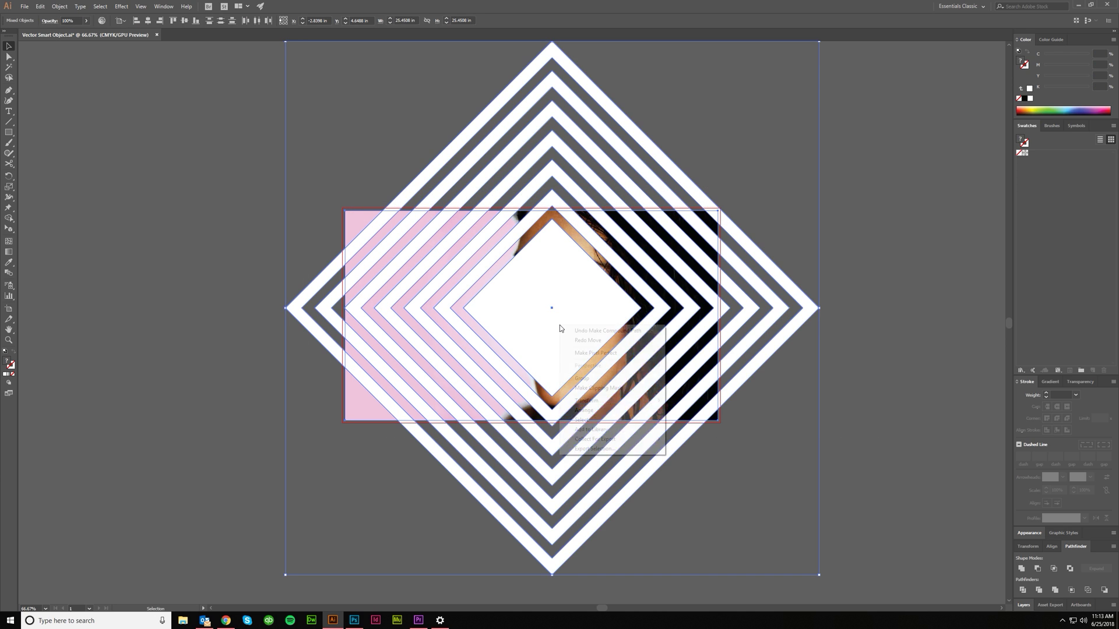
{"action": "left_click", "coordinate": [597, 388]}
{"action": "left_click", "coordinate": [845, 441]}
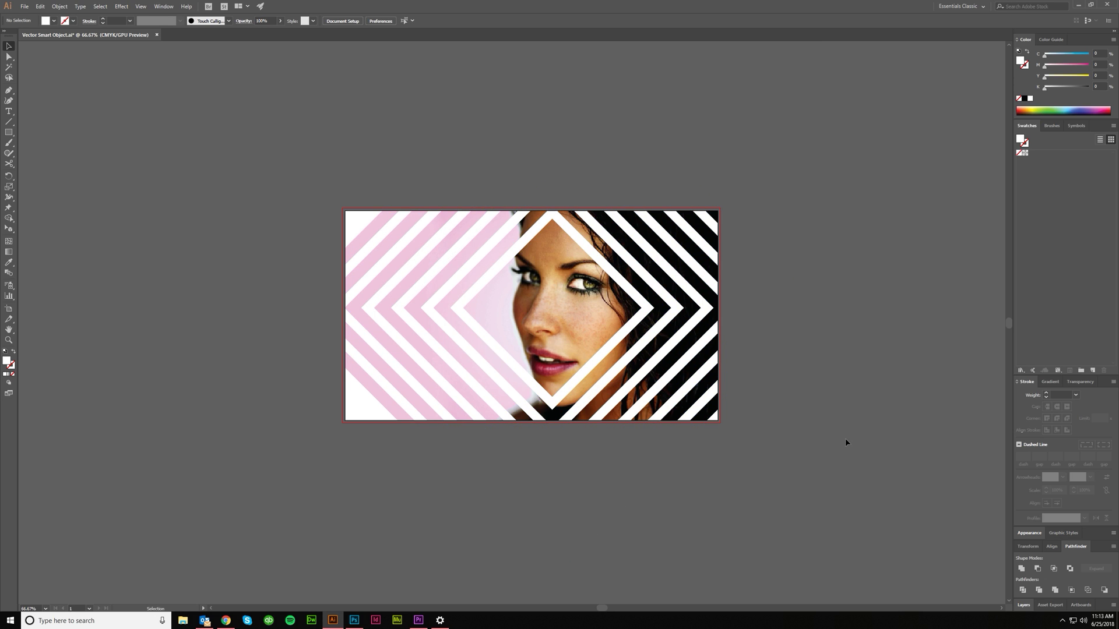
{"action": "double_click", "coordinate": [568, 319]}
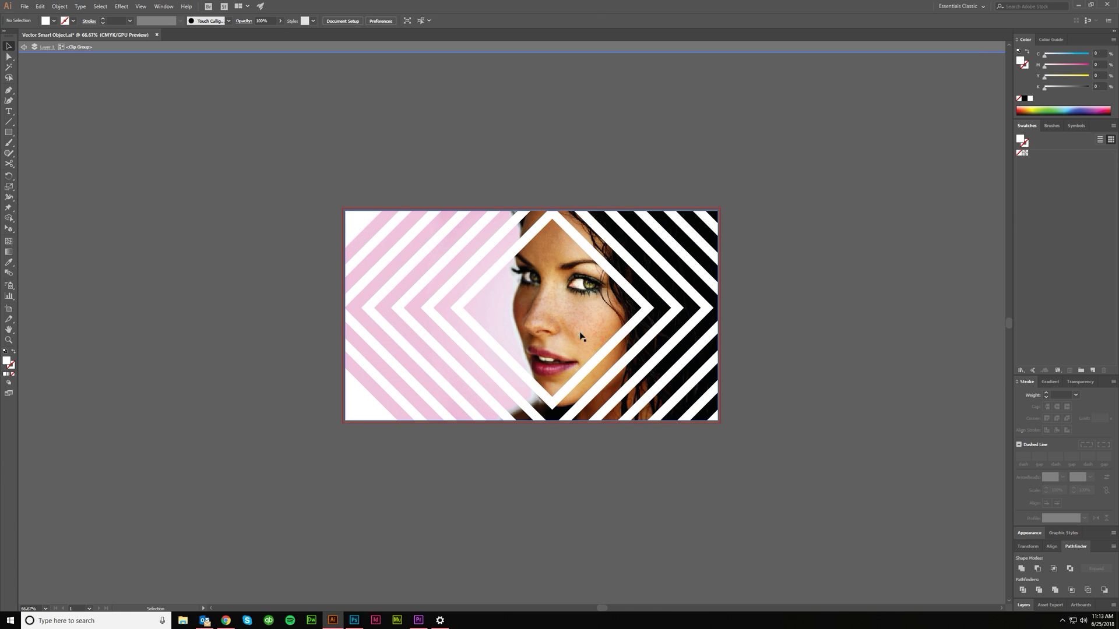
Step: Select the photo inside the clip group and shift it sideways within the stripes
{"action": "left_click", "coordinate": [536, 313]}
{"action": "left_click_drag", "start_coordinate": [536, 312], "coordinate": [466, 317]}
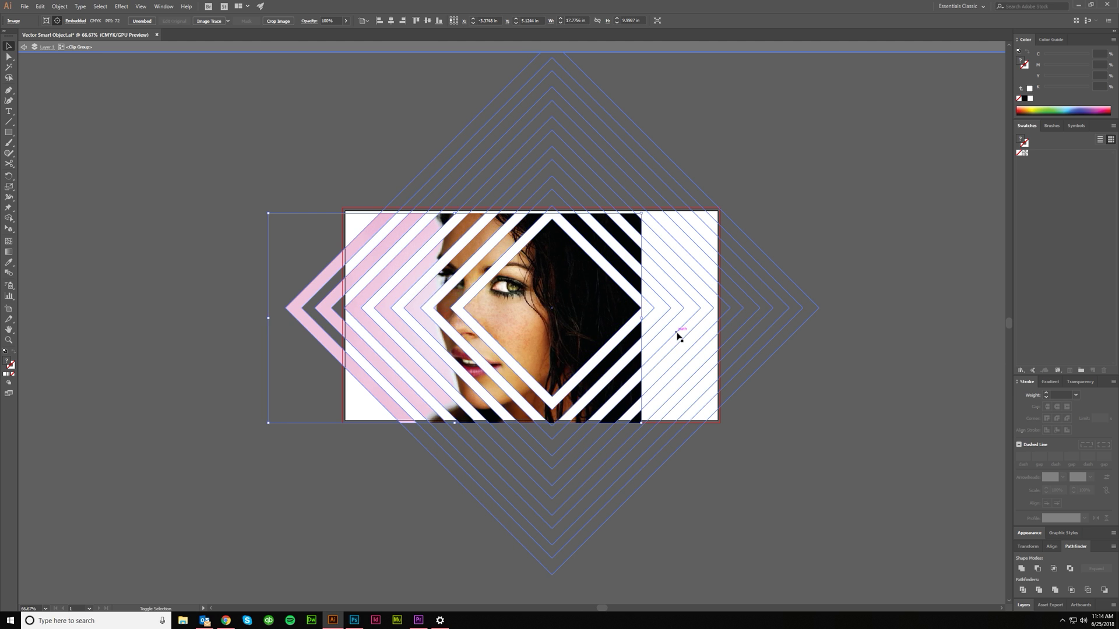
{"action": "key", "text": "shift+Left"}
{"action": "key", "text": "shift+Left"}
{"action": "key", "text": "shift+Left"}
{"action": "key", "text": "shift+Left"}
{"action": "key", "text": "shift+Left"}
{"action": "key", "text": "shift+Left"}
{"action": "key", "text": "shift+Left"}
{"action": "key", "text": "shift+Left"}
{"action": "key", "text": "shift+Left"}
{"action": "key", "text": "shift+Left"}
{"action": "key", "text": "shift+Left"}
{"action": "key", "text": "shift+Left"}
{"action": "key", "text": "shift+Left"}
{"action": "key", "text": "shift+Left"}
{"action": "key", "text": "shift+Left"}
{"action": "key", "text": "shift+Left"}
{"action": "key", "text": "shift+Left"}
{"action": "key", "text": "shift+Left"}
{"action": "key", "text": "shift+Left"}
{"action": "key", "text": "shift+Left"}
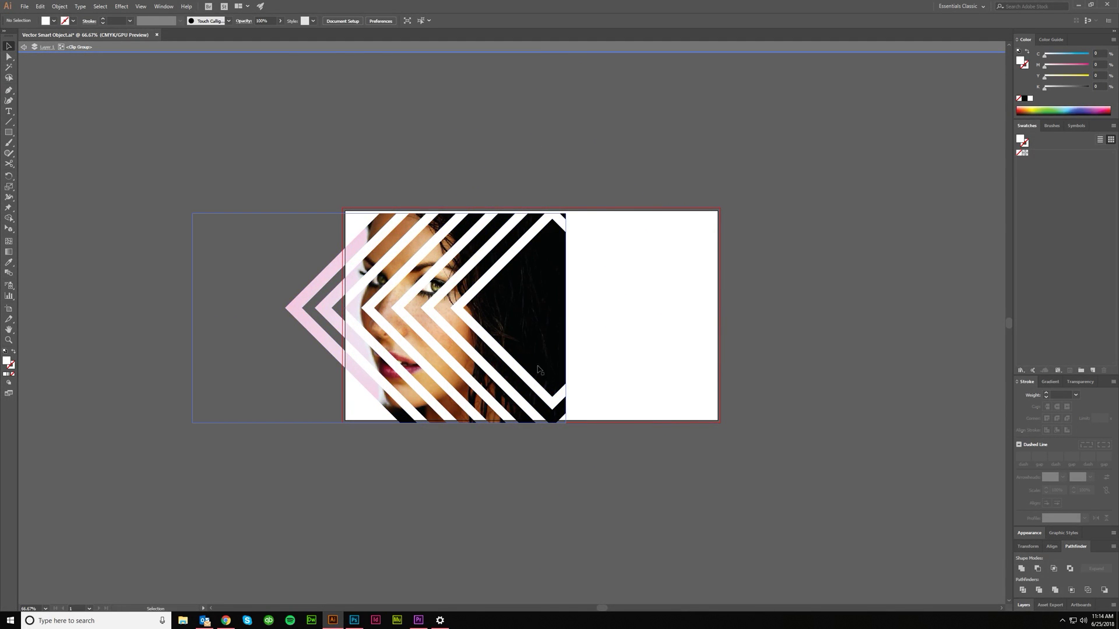
{"action": "left_click_drag", "start_coordinate": [538, 314], "coordinate": [854, 309]}
{"action": "key", "text": "shift+Left"}
{"action": "key", "text": "shift+Left"}
{"action": "key", "text": "shift+Left"}
{"action": "key", "text": "shift+Left"}
{"action": "key", "text": "shift+Left"}
{"action": "key", "text": "shift+Left"}
{"action": "key", "text": "shift+Left"}
{"action": "key", "text": "shift+Left"}
{"action": "key", "text": "shift+Left"}
{"action": "key", "text": "shift+Left"}
{"action": "key", "text": "shift+Left"}
{"action": "key", "text": "shift+Left"}
{"action": "key", "text": "shift+Left"}
{"action": "key", "text": "shift+Left"}
{"action": "key", "text": "shift+Left"}
{"action": "key", "text": "shift+Left"}
{"action": "key", "text": "shift+Left"}
{"action": "key", "text": "shift+Left"}
{"action": "key", "text": "shift+Left"}
{"action": "key", "text": "shift+Left"}
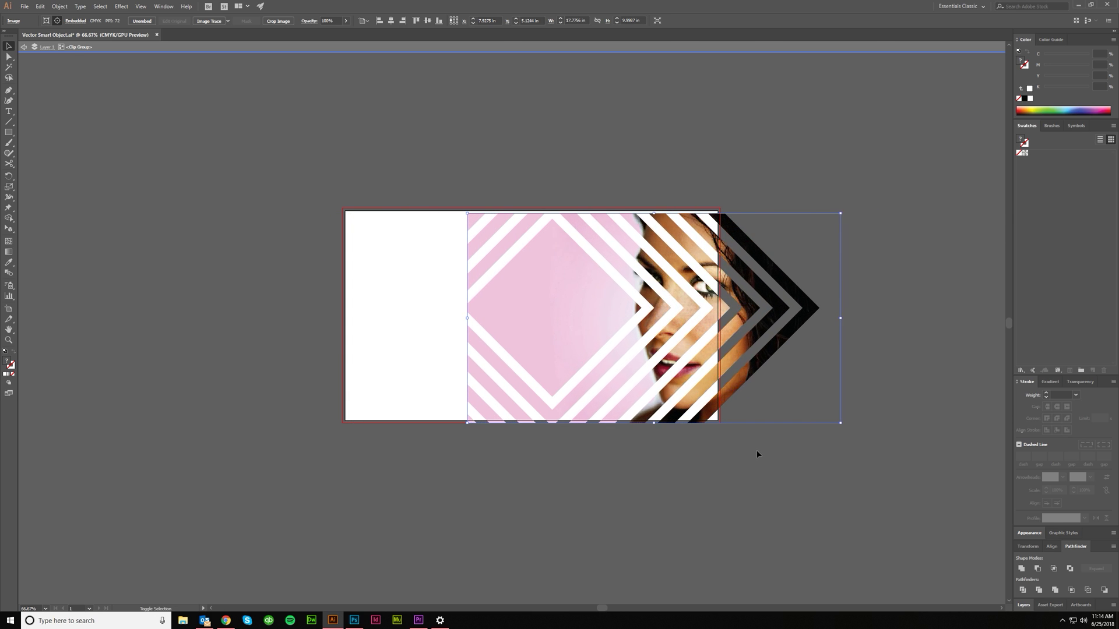
Step: Enlarge the photo and nudge it so her eye and cheek fill the central diamond
{"action": "left_click_drag", "start_coordinate": [414, 216], "coordinate": [191, 90]}
{"action": "key", "text": "shift+Down"}
{"action": "key", "text": "shift+Down"}
{"action": "key", "text": "shift+Down"}
{"action": "key", "text": "shift+Down"}
{"action": "key", "text": "shift+Down"}
{"action": "key", "text": "shift+Down"}
{"action": "key", "text": "shift+Down"}
{"action": "key", "text": "shift+Down"}
{"action": "key", "text": "shift+Down"}
{"action": "key", "text": "shift+Down"}
{"action": "key", "text": "shift+Down"}
{"action": "key", "text": "shift+Down"}
{"action": "key", "text": "shift+Down"}
{"action": "key", "text": "shift+Down"}
{"action": "key", "text": "shift+Down"}
{"action": "key", "text": "shift+Down"}
{"action": "key", "text": "shift+Down"}
{"action": "key", "text": "shift+Down"}
{"action": "key", "text": "shift+Down"}
{"action": "key", "text": "shift+Down"}
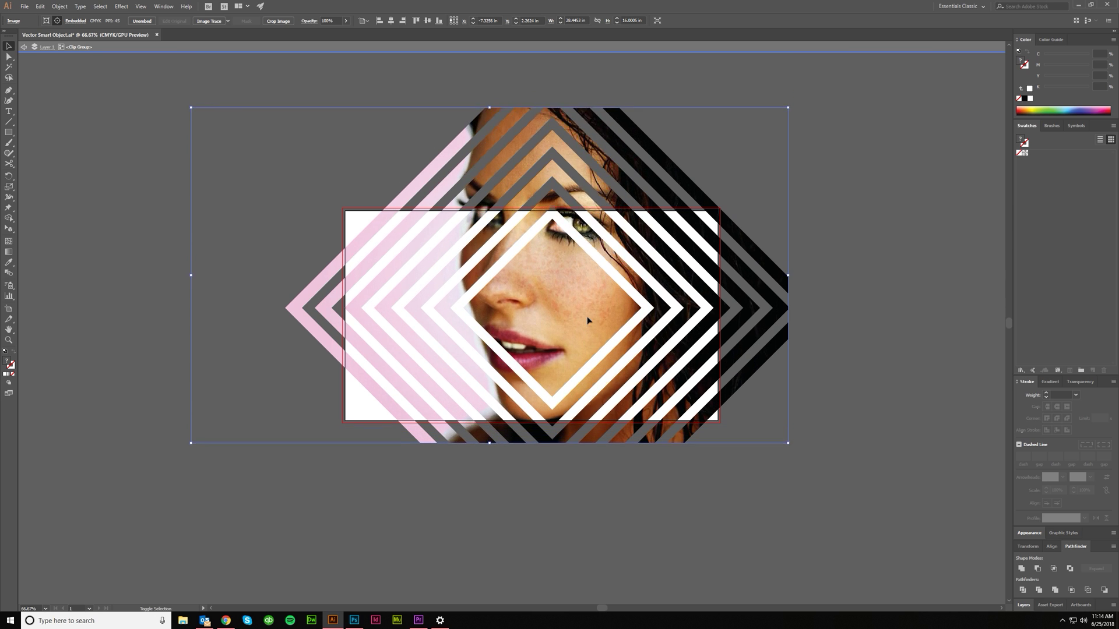
{"action": "key", "text": "shift+Left"}
{"action": "key", "text": "shift+Down"}
{"action": "key", "text": "shift+Down"}
{"action": "key", "text": "shift+Down"}
{"action": "key", "text": "shift+Down"}
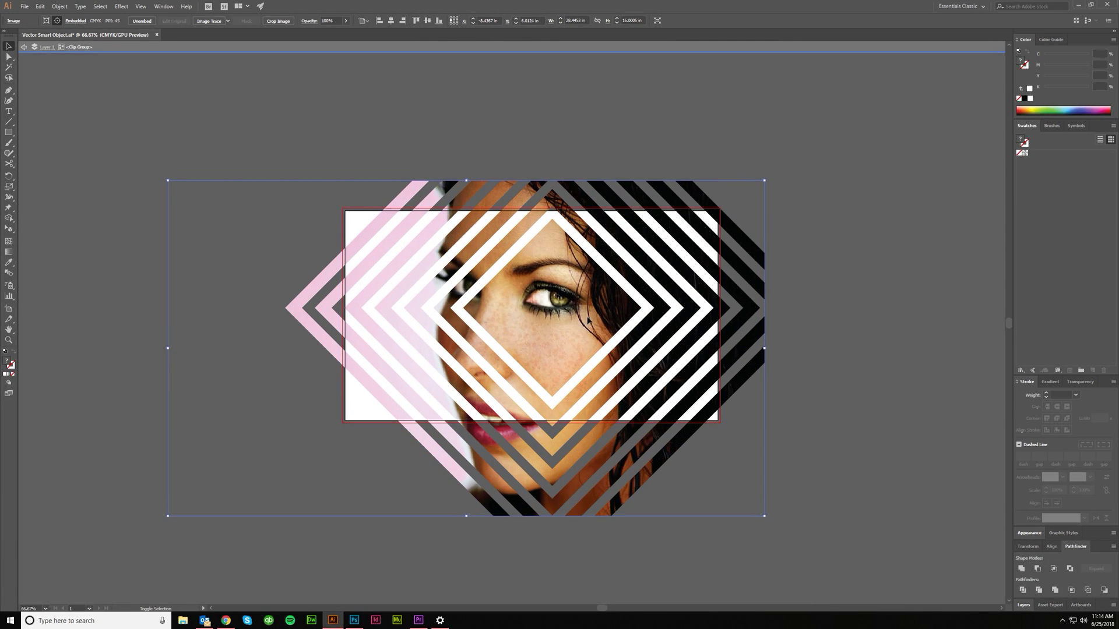
{"action": "left_click", "coordinate": [854, 422]}
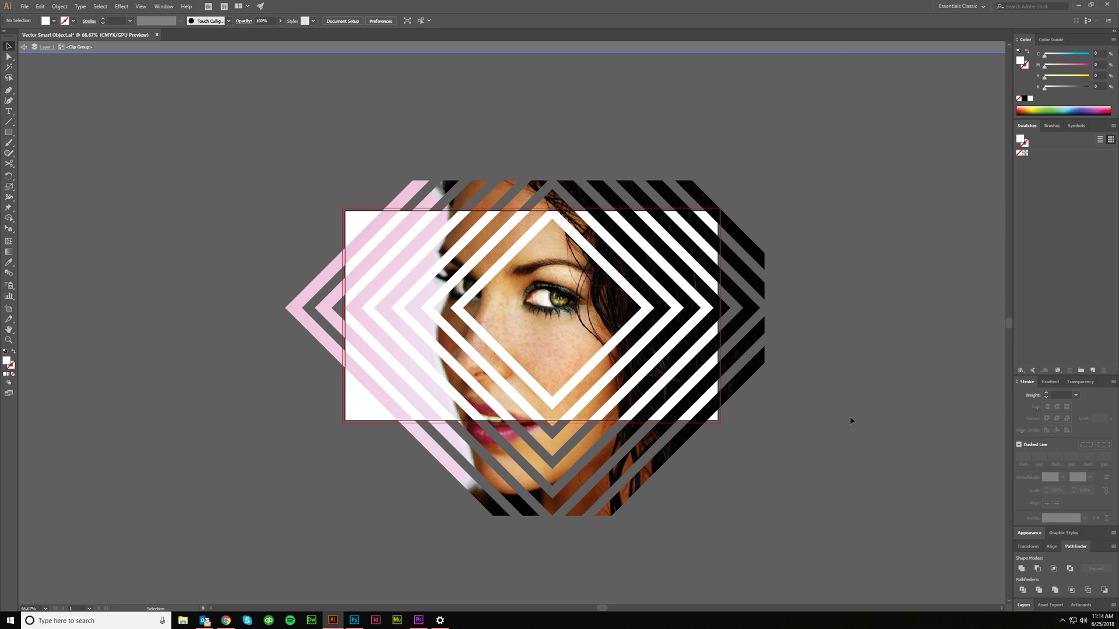
{"action": "double_click", "coordinate": [850, 418]}
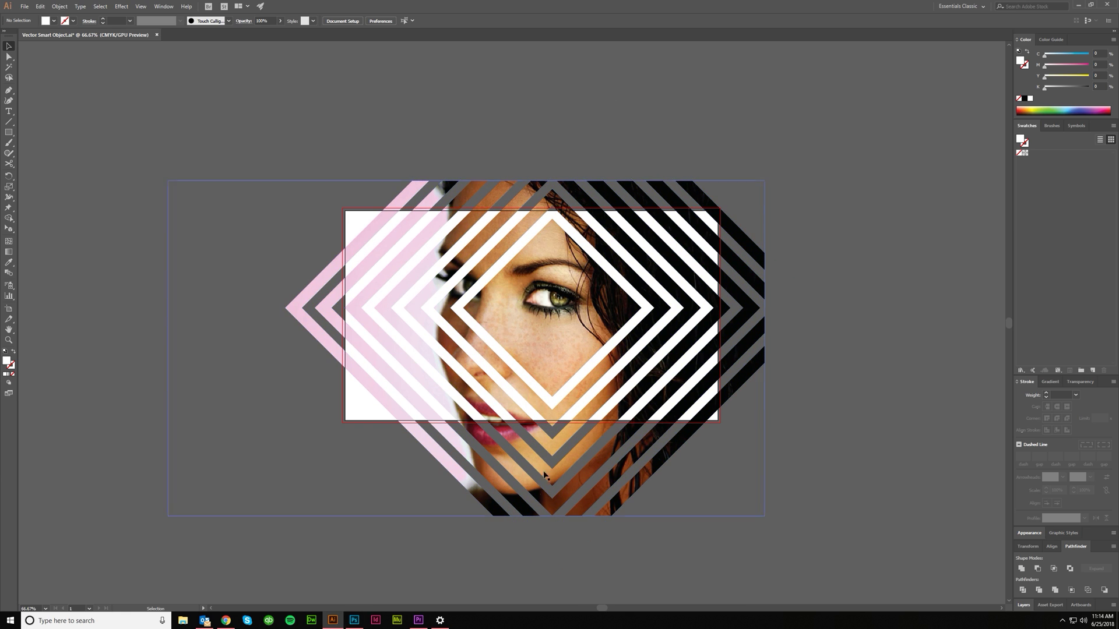
Step: In Photoshop, open the Vector Smart Object layer's Bevel & Emboss style and confirm it
{"action": "left_click", "coordinate": [354, 621]}
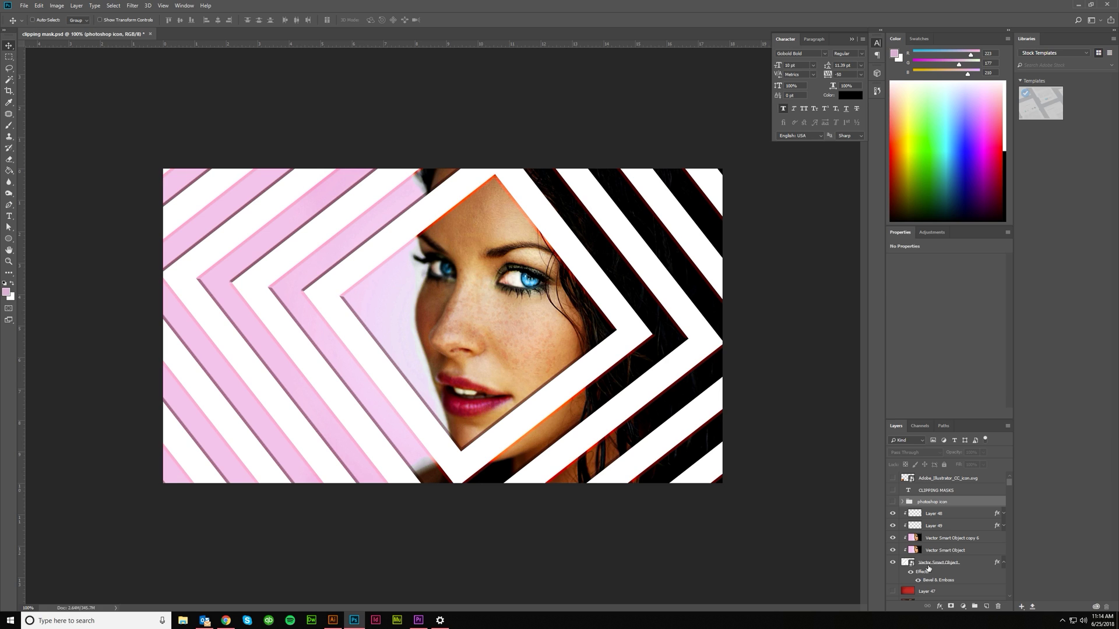
{"action": "double_click", "coordinate": [969, 565]}
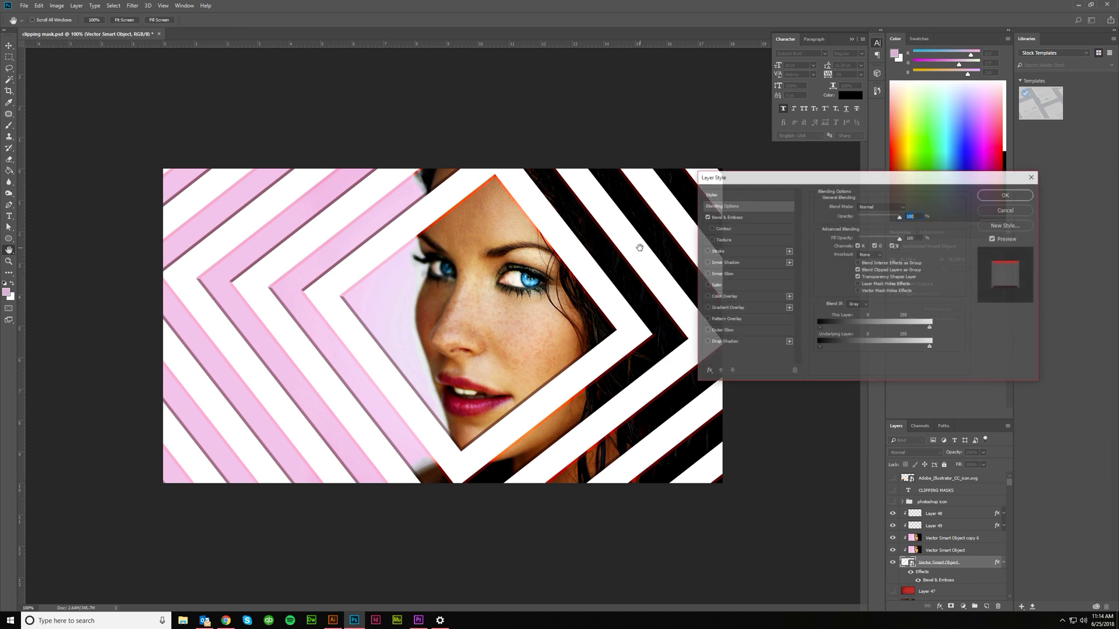
{"action": "left_click", "coordinate": [768, 218]}
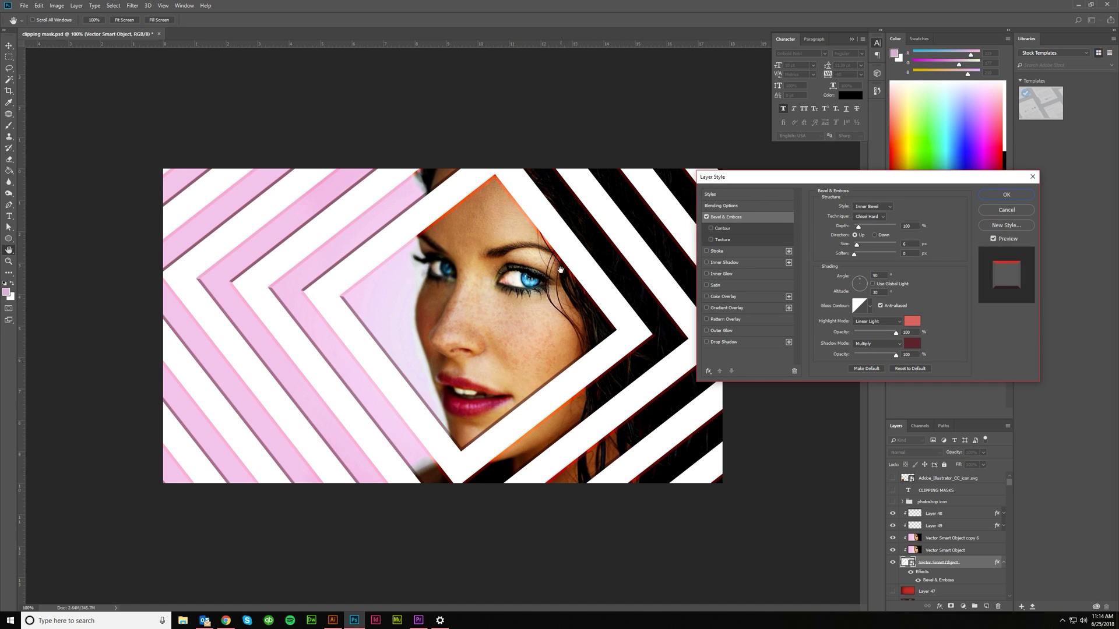
{"action": "left_click", "coordinate": [1016, 210]}
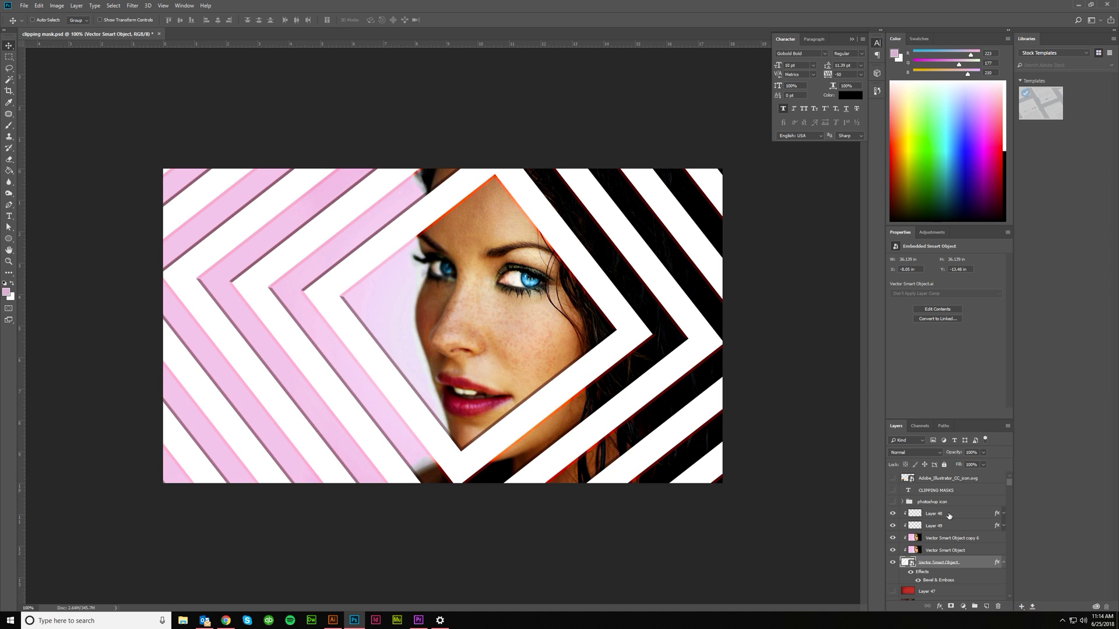
{"action": "left_click", "coordinate": [891, 514]}
{"action": "left_click", "coordinate": [891, 514]}
{"action": "left_click", "coordinate": [892, 526]}
{"action": "left_click", "coordinate": [893, 538]}
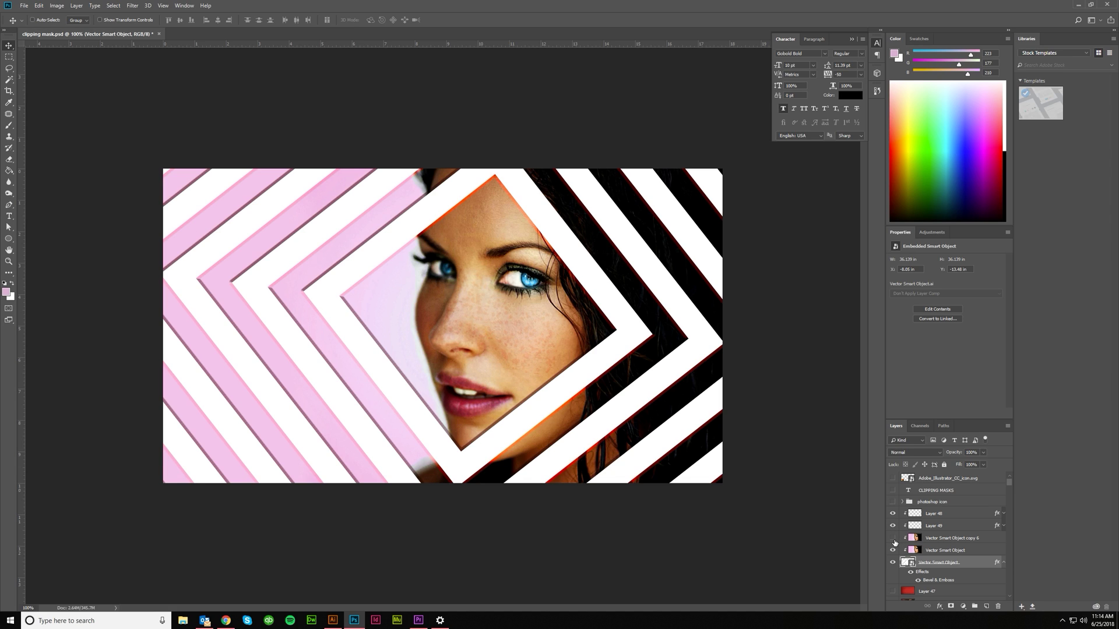
{"action": "left_click", "coordinate": [893, 538]}
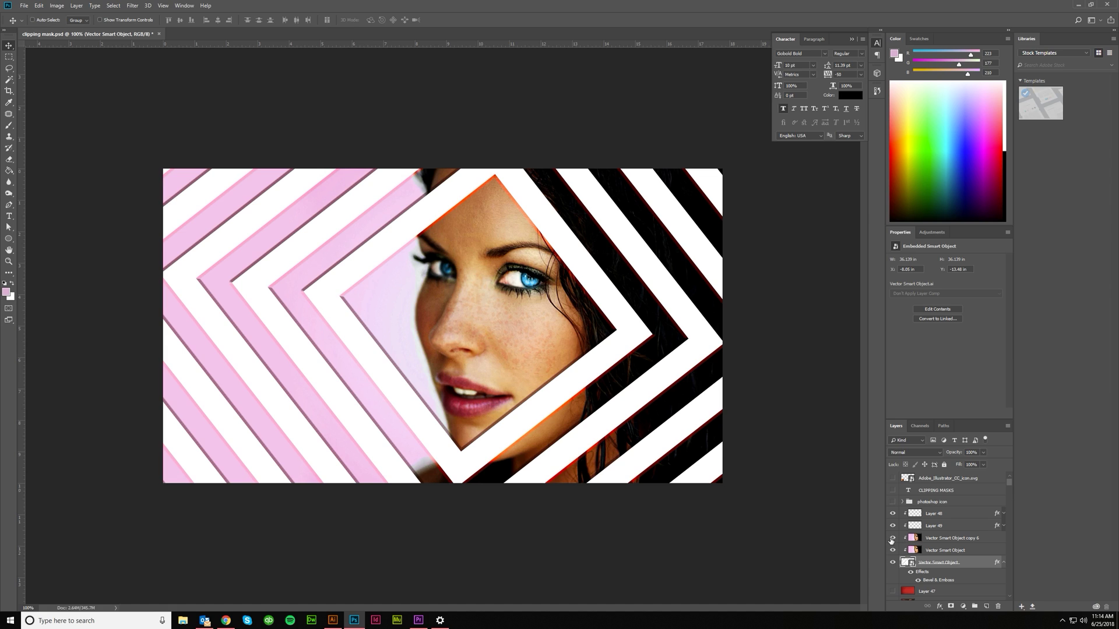